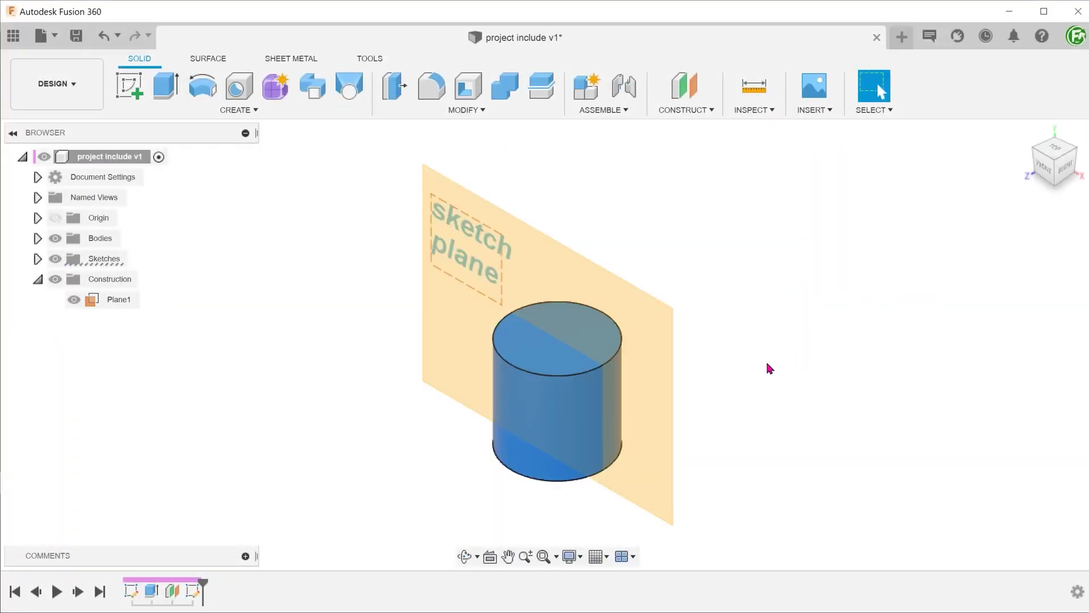
# - Create a sketch on Plane1, the construction plane passing through the cylinder
pyautogui.keyDown('shift'); pyautogui.moveTo(768, 363); pyautogui.dragTo(768, 363, button='middle'); pyautogui.keyUp('shift')
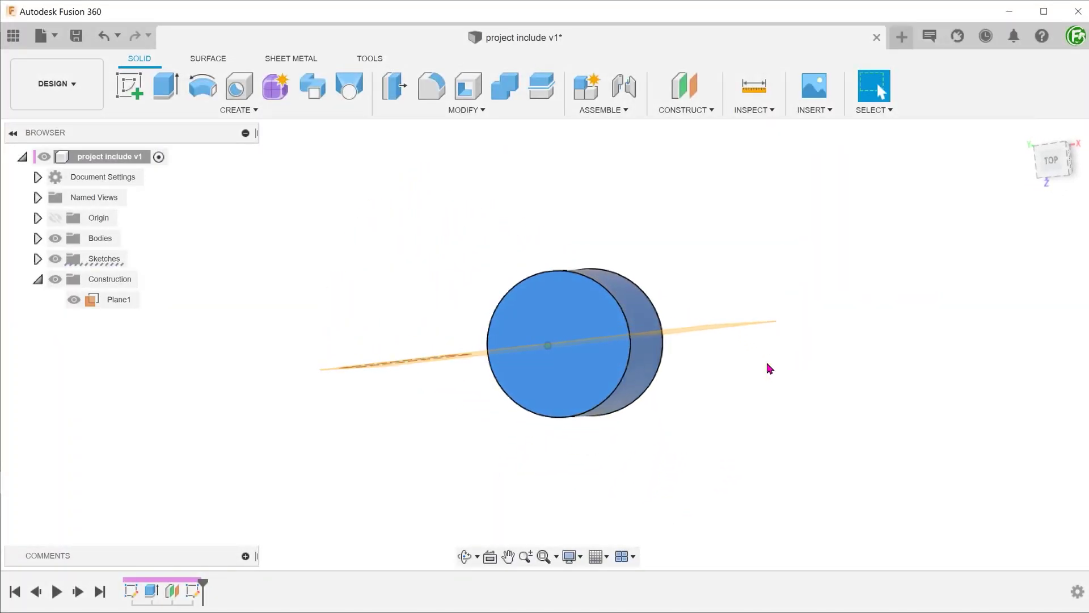
pyautogui.click(682, 361)
pyautogui.rightClick(682, 361)
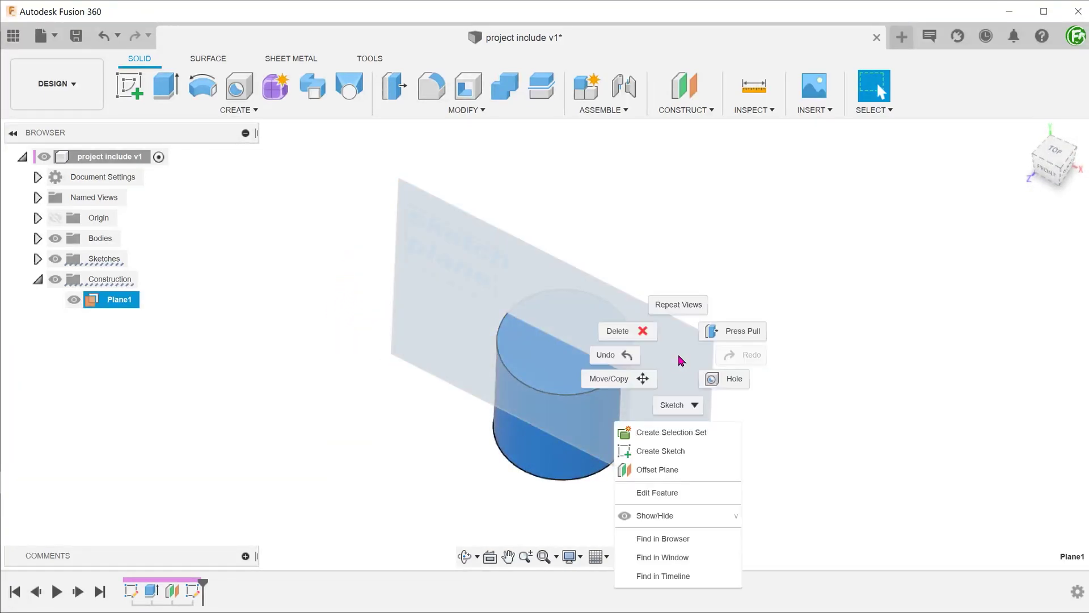
pyautogui.click(701, 449)
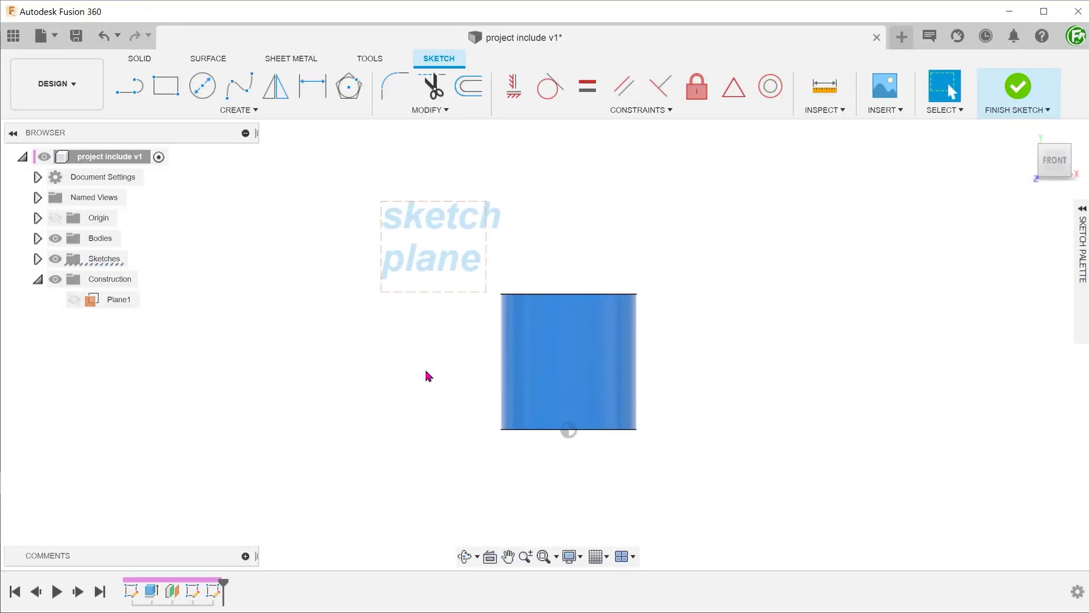
pyautogui.scroll(1, 609, 323)
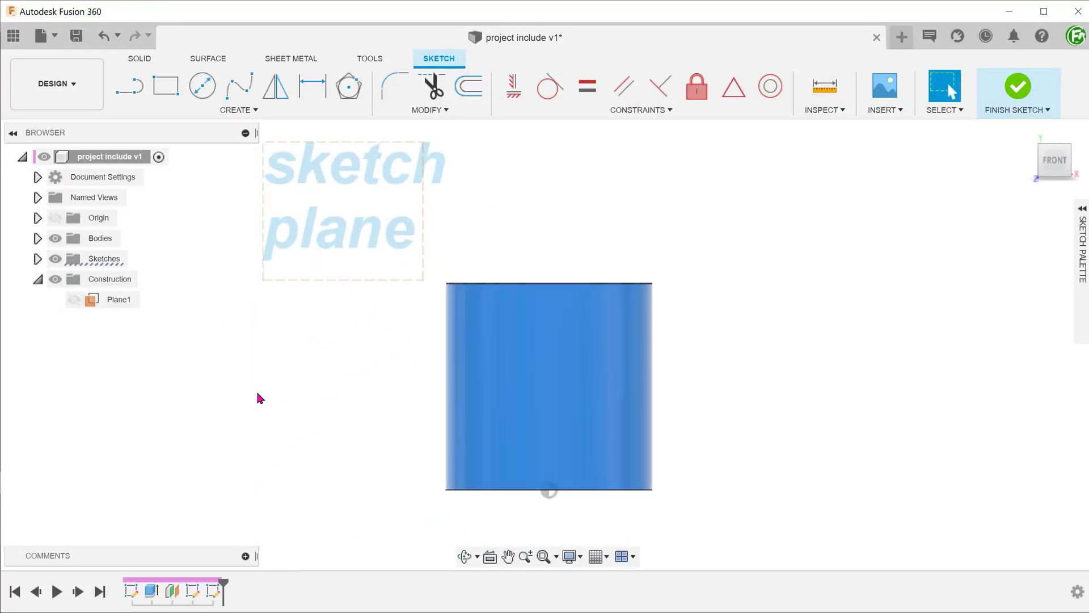
pyautogui.press('l')
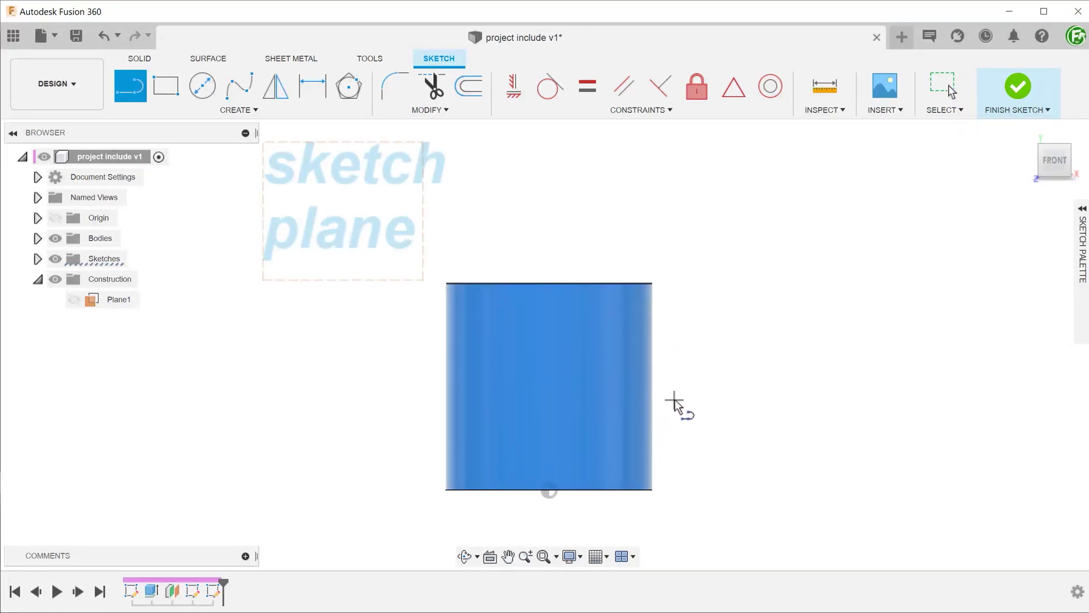
pyautogui.press('Escape')
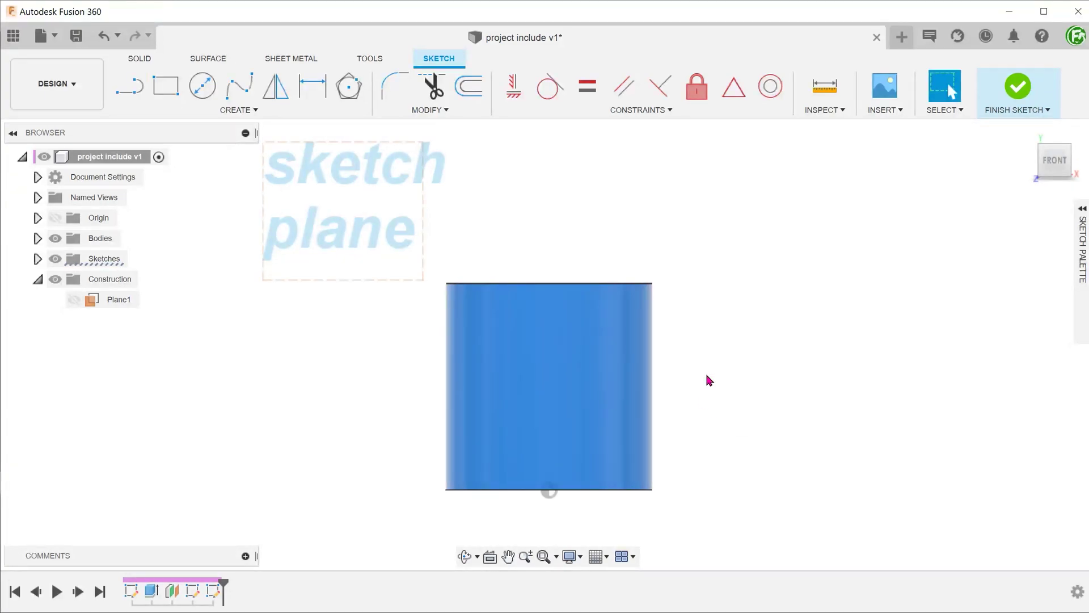
# - Try to project the cylinder's silhouette onto the Plane1 sketch with the Bodies selection filter and projection link on
pyautogui.click(273, 111)
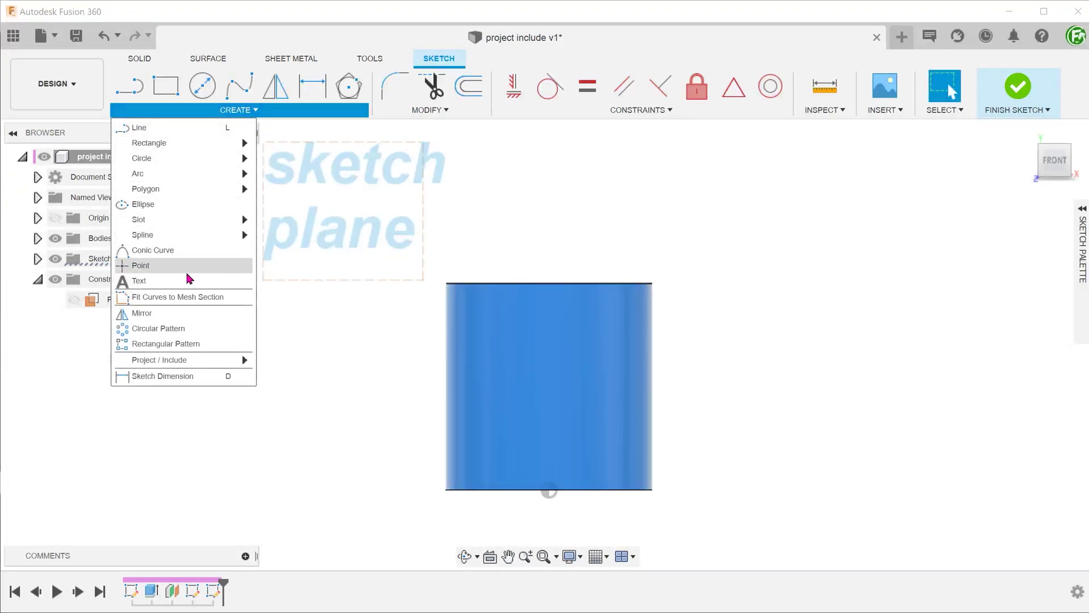
pyautogui.moveTo(215, 361)
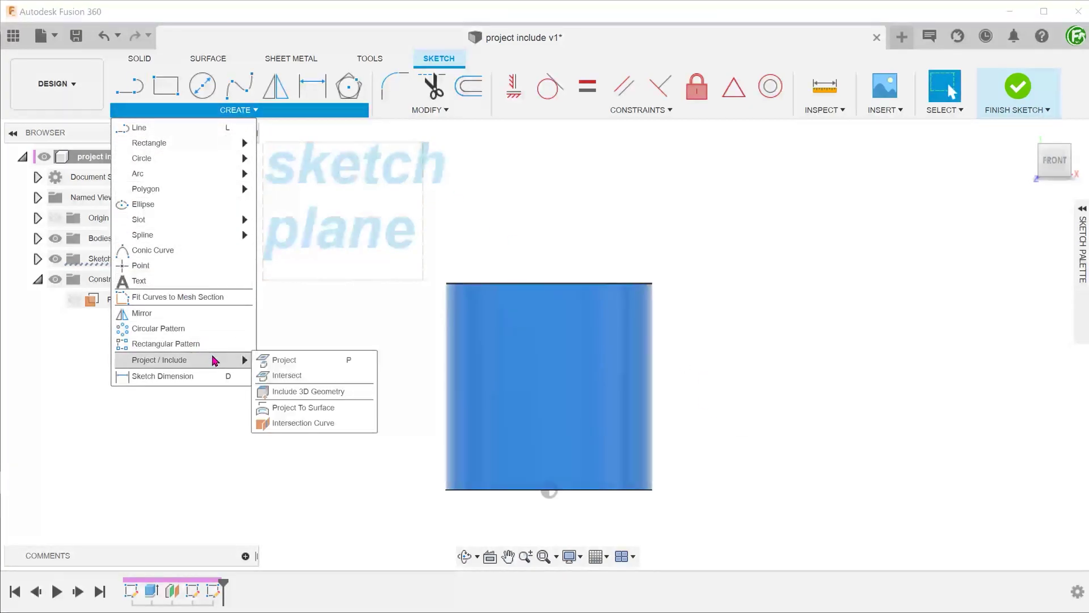
pyautogui.click(311, 361)
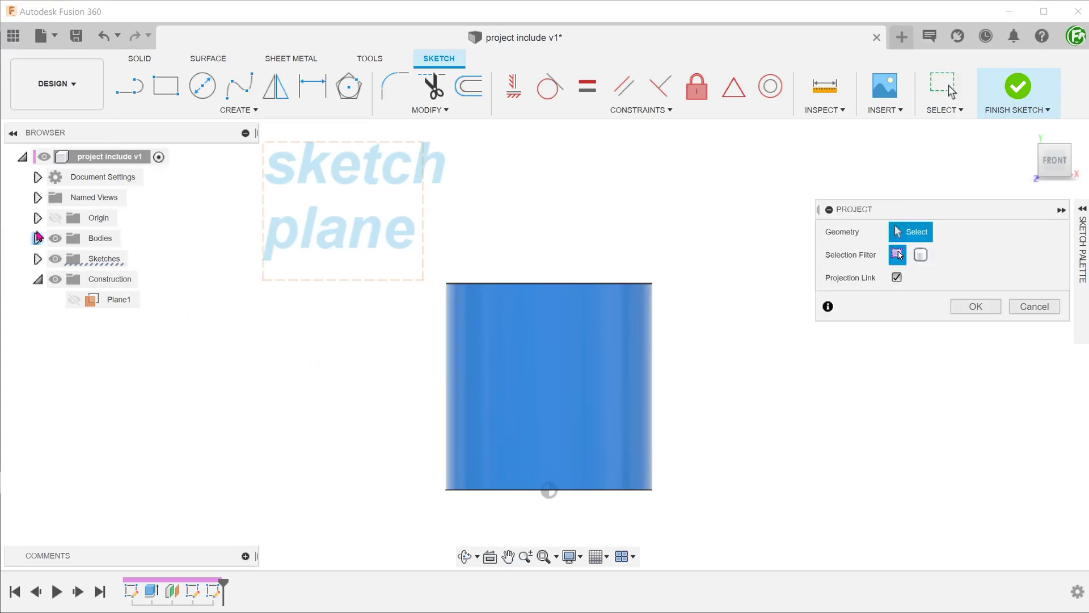
pyautogui.click(37, 198)
pyautogui.doubleClick(114, 320)
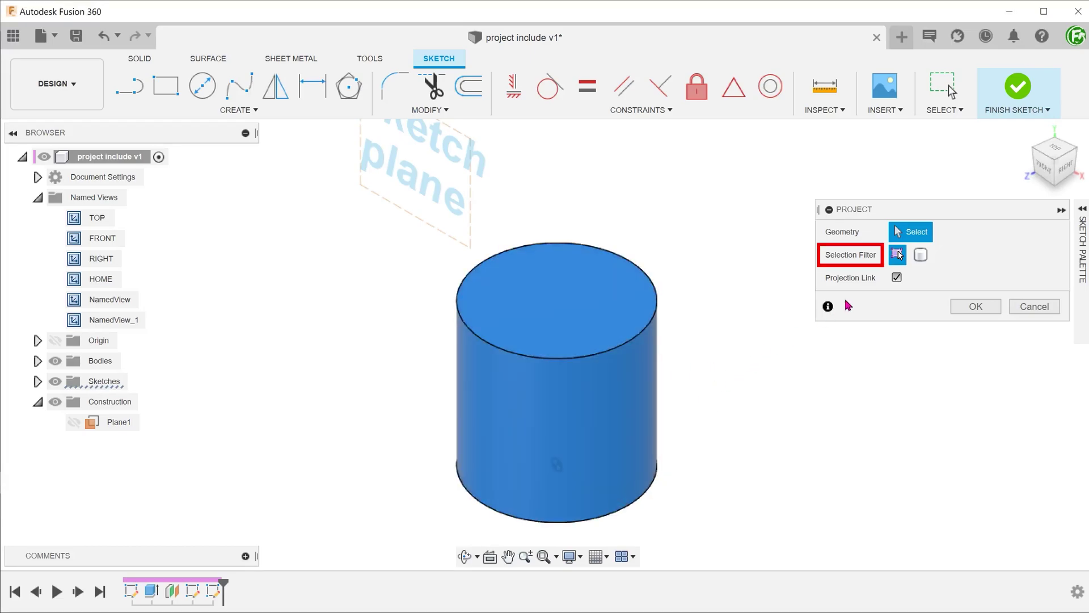
pyautogui.click(921, 257)
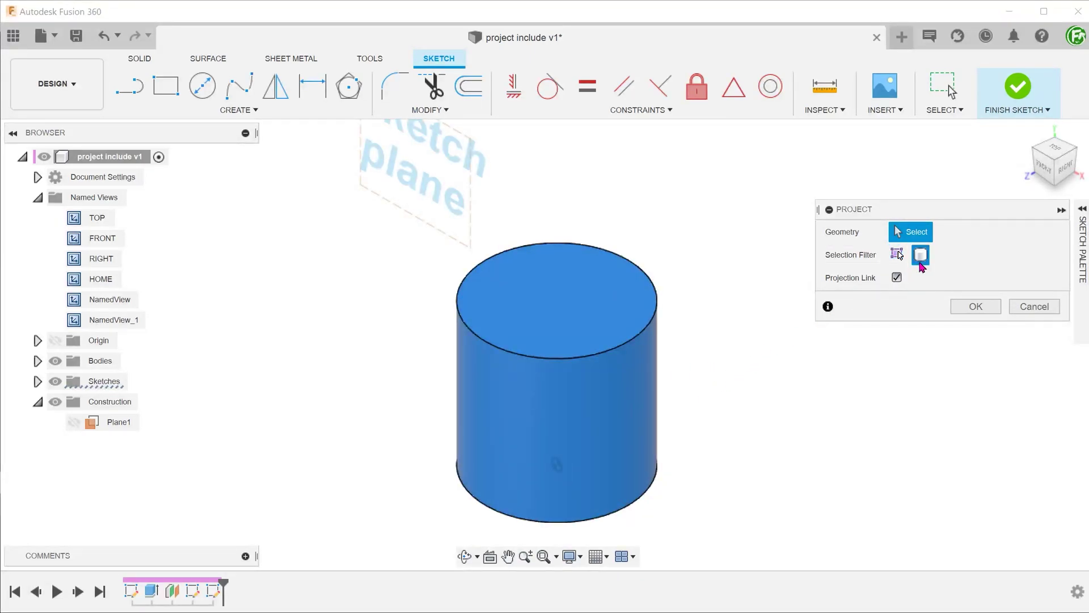
pyautogui.click(628, 377)
pyautogui.click(976, 306)
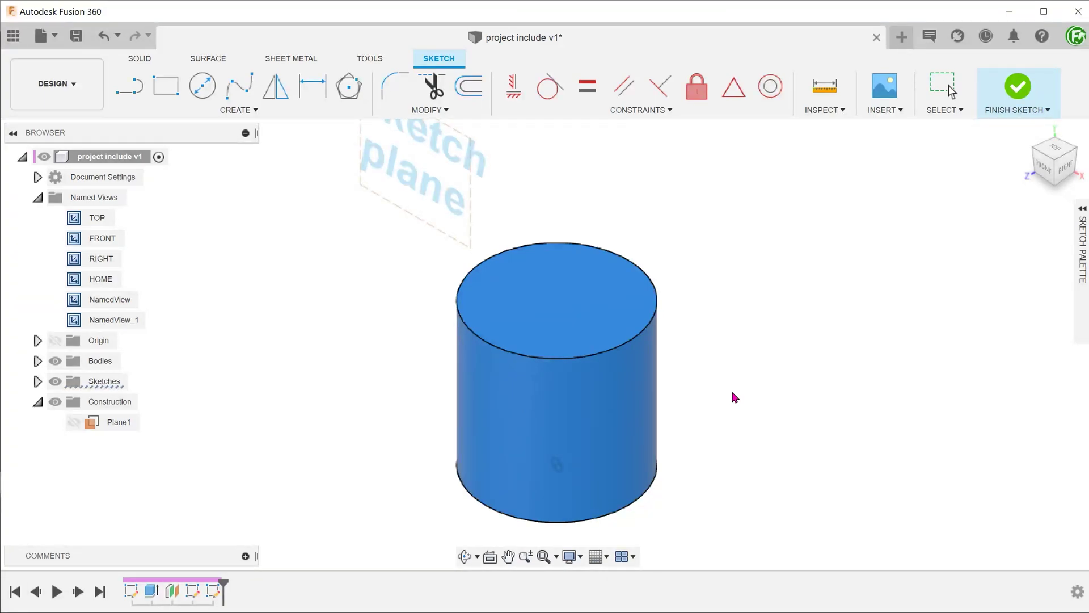
pyautogui.press('Escape')
# - Intersect the cylinder's side face with the active sketch plane, keeping the projection link on
pyautogui.click(273, 110)
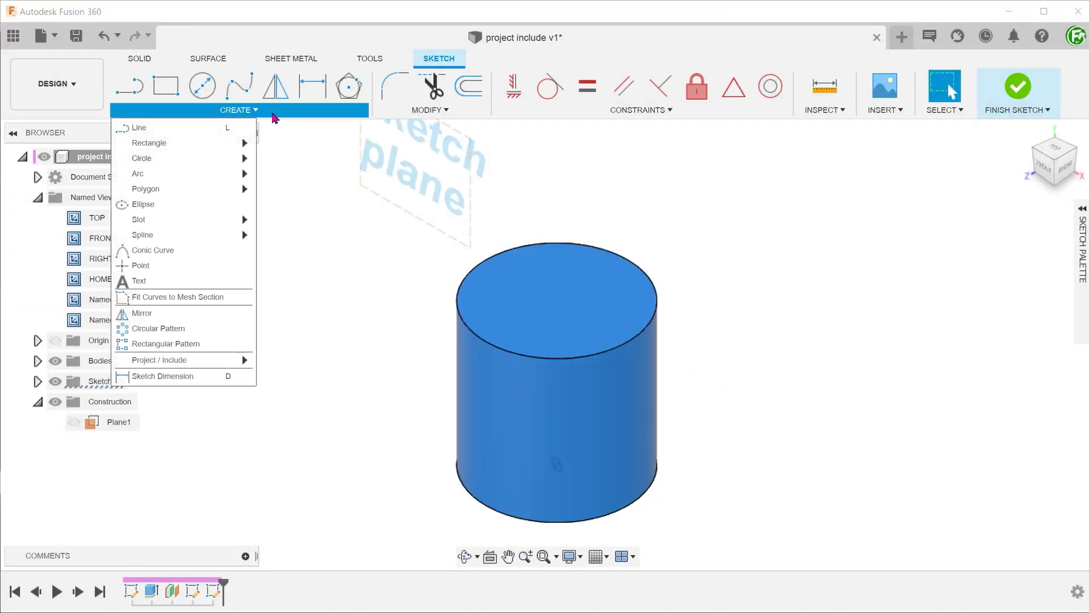
pyautogui.moveTo(210, 366)
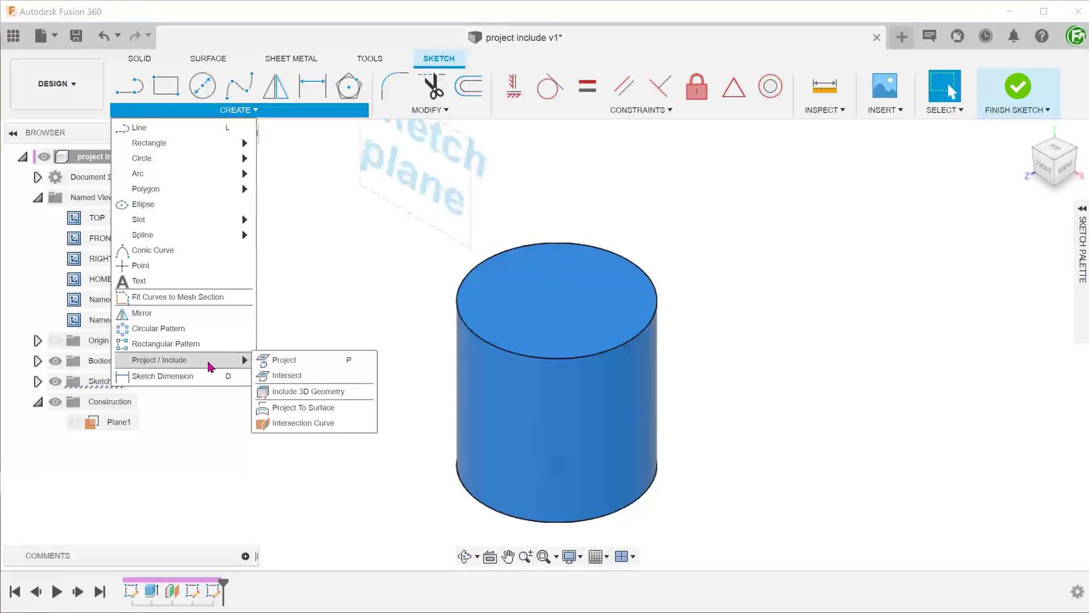
pyautogui.click(336, 376)
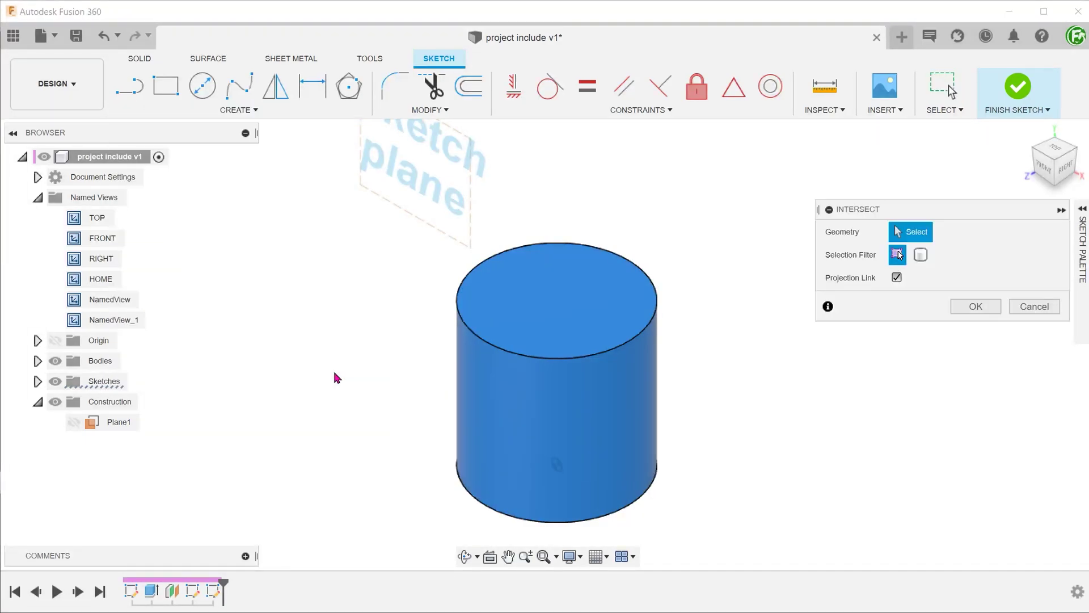
pyautogui.click(640, 392)
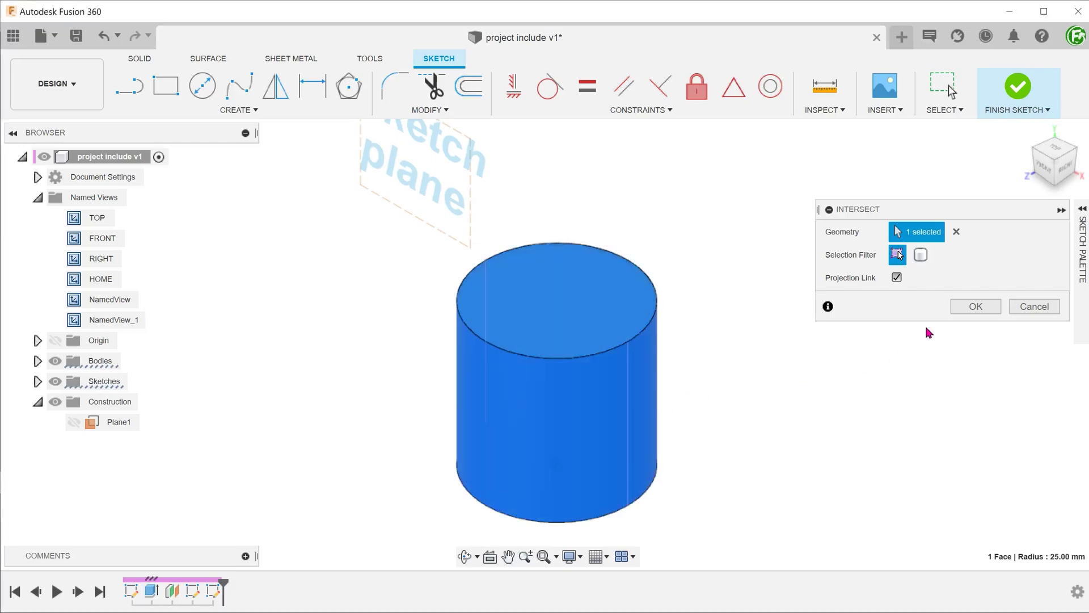
pyautogui.click(971, 310)
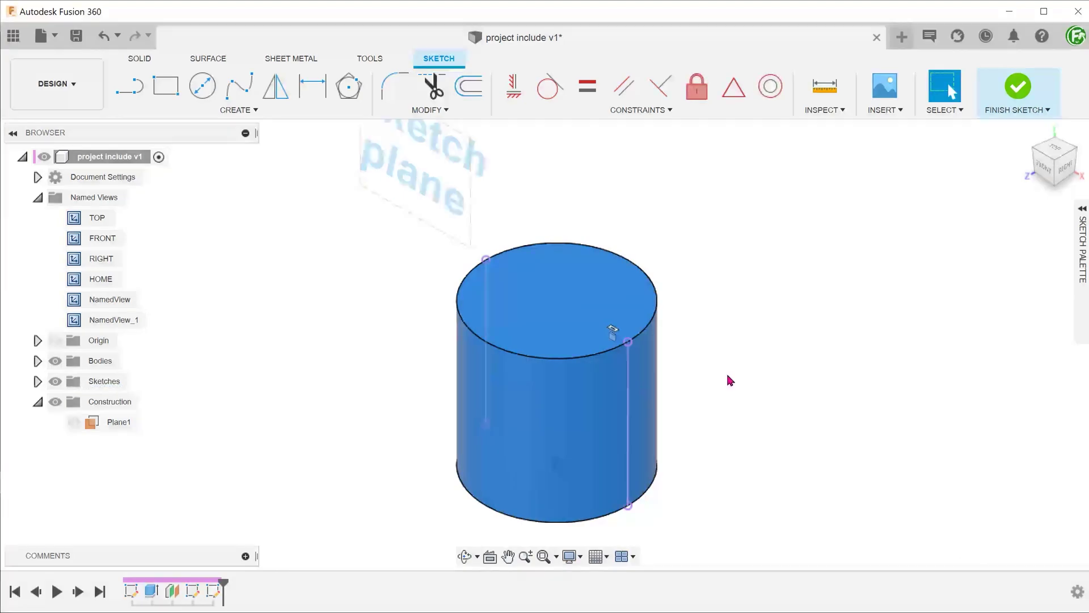
# - Show Plane1 and sketch a line about 31 mm long, sloping about 29° downward and outward from the cylinder's right intersection line
pyautogui.click(74, 422)
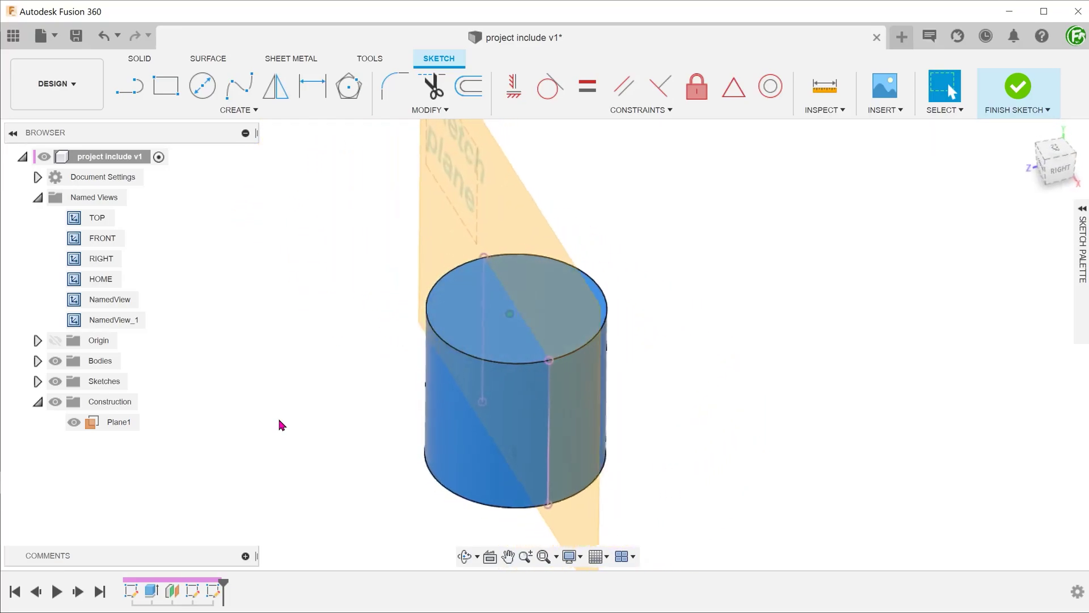
pyautogui.doubleClick(136, 319)
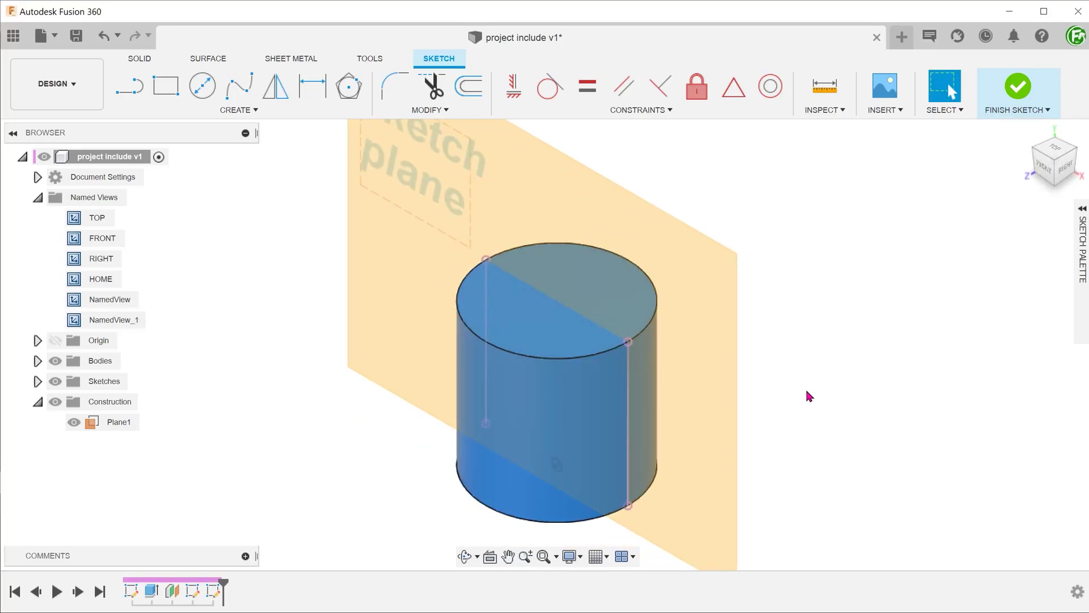
pyautogui.click(1044, 170)
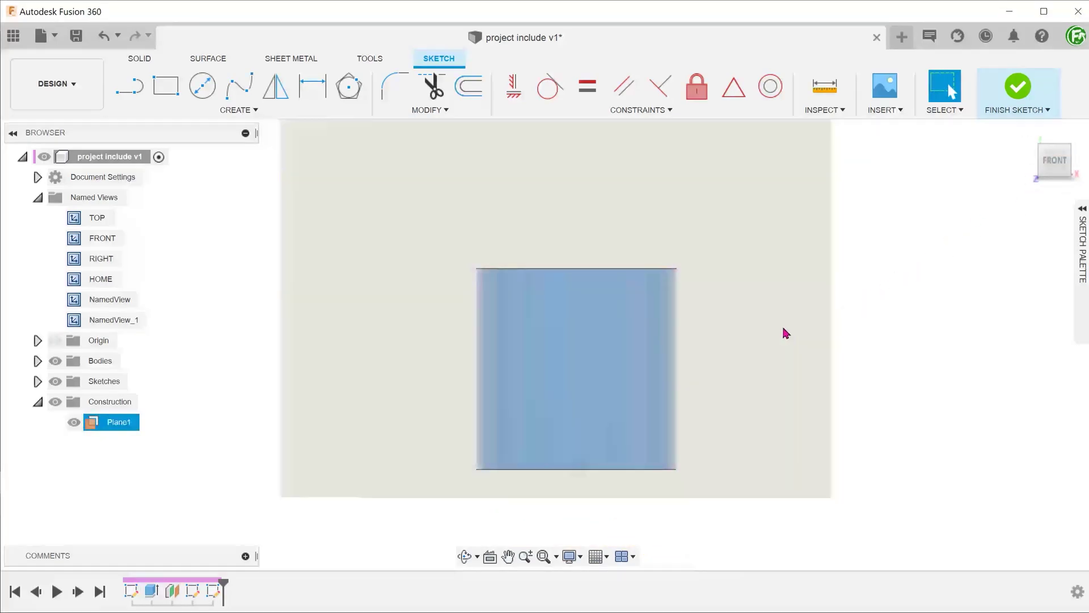
pyautogui.press('l')
pyautogui.click(677, 323)
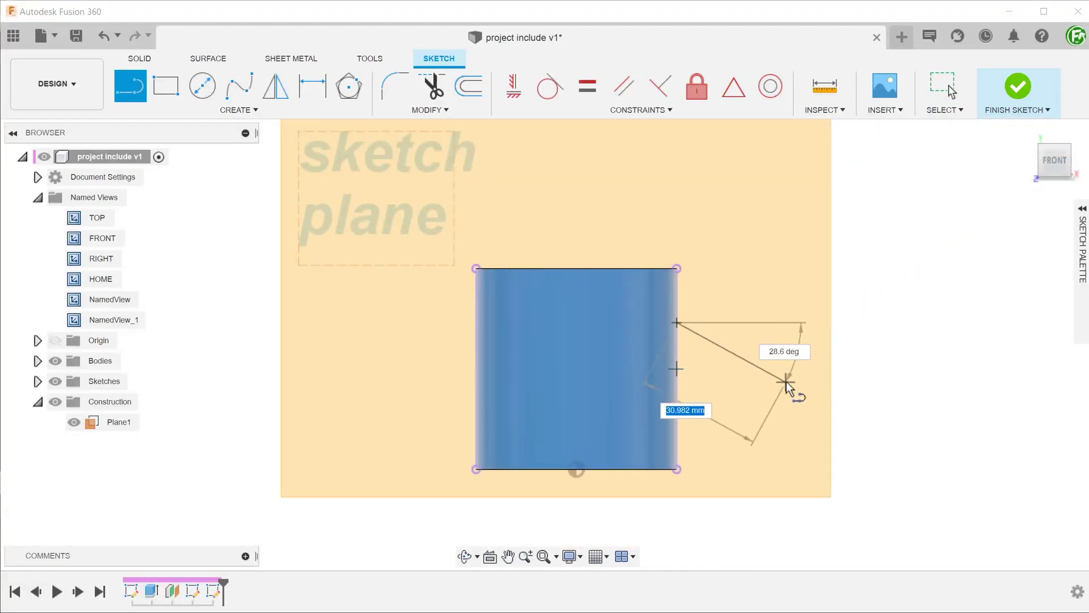
pyautogui.click(787, 381)
pyautogui.press('Escape')
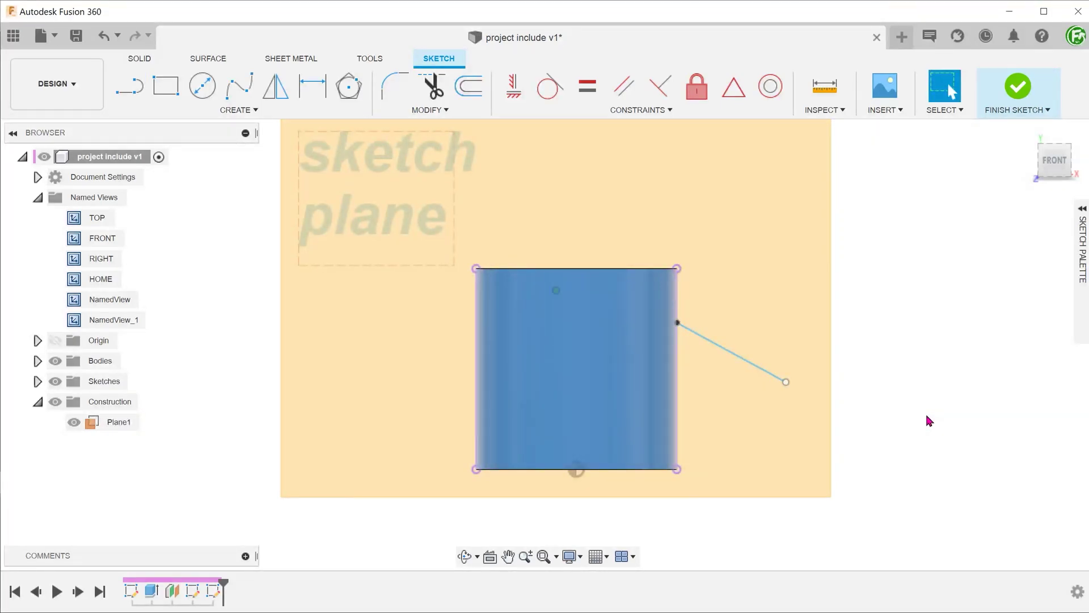
pyautogui.keyDown('shift'); pyautogui.moveTo(926, 416); pyautogui.dragTo(908, 415, button='middle'); pyautogui.keyUp('shift')
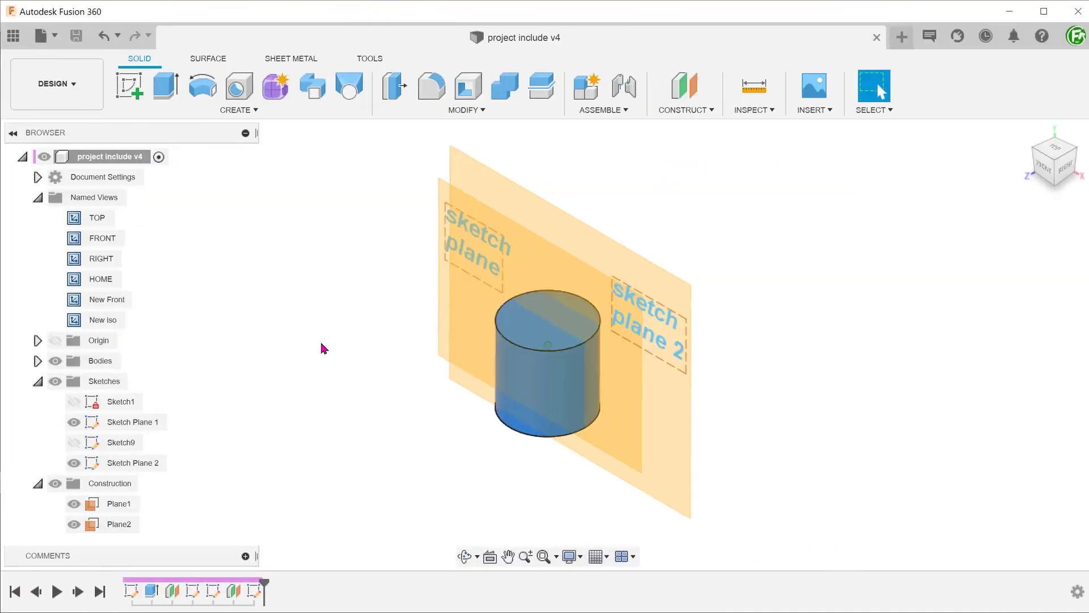
# - Create a sketch on Plane2, the second construction plane parallel to Plane1
pyautogui.keyDown('shift'); pyautogui.moveTo(321, 344); pyautogui.dragTo(321, 357, button='middle'); pyautogui.keyUp('shift')
pyautogui.click(679, 384)
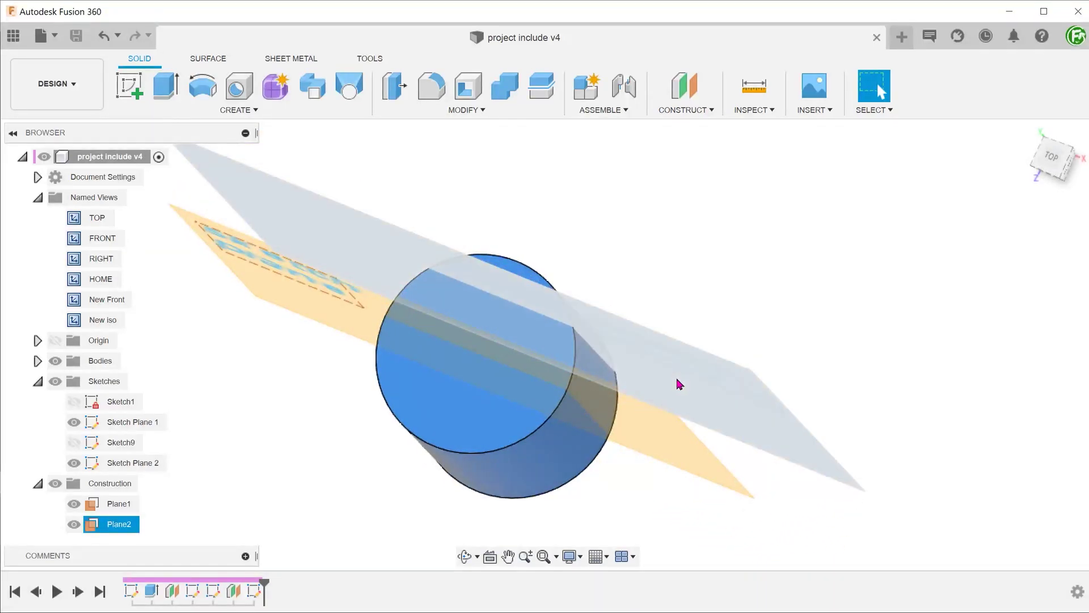
pyautogui.rightClick(679, 384)
pyautogui.click(663, 178)
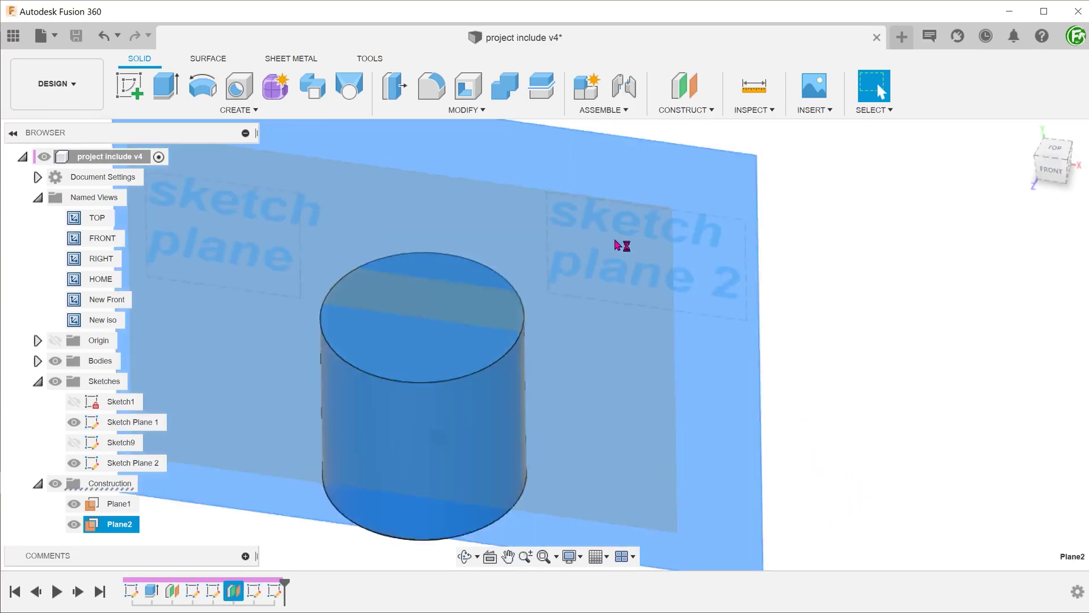
# - Hide the construction plane Plane1 and the text sketch Sketch Plane 1
pyautogui.doubleClick(98, 299)
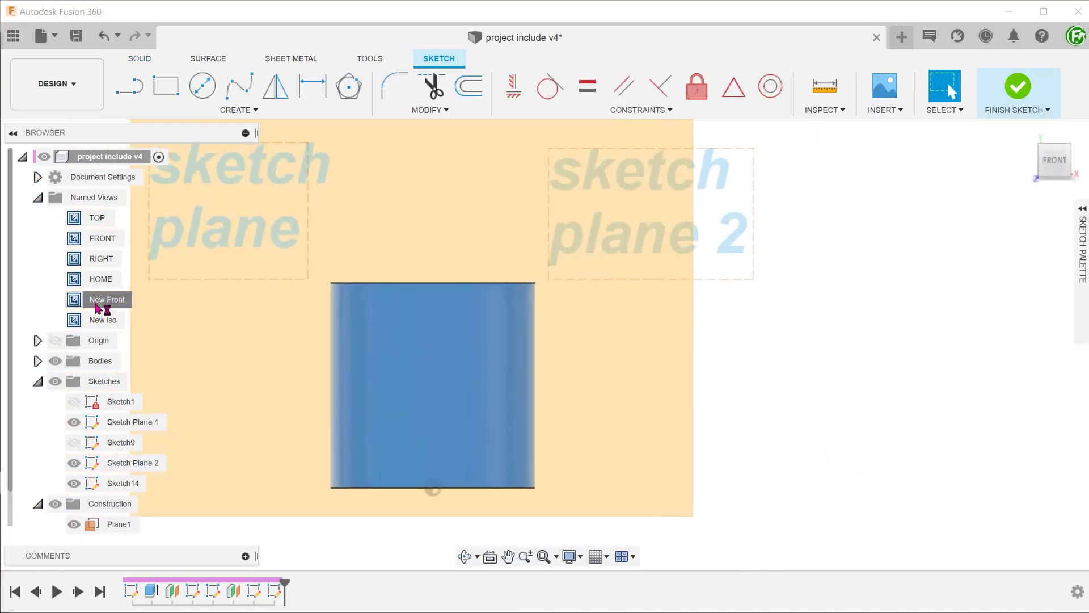
pyautogui.doubleClick(102, 322)
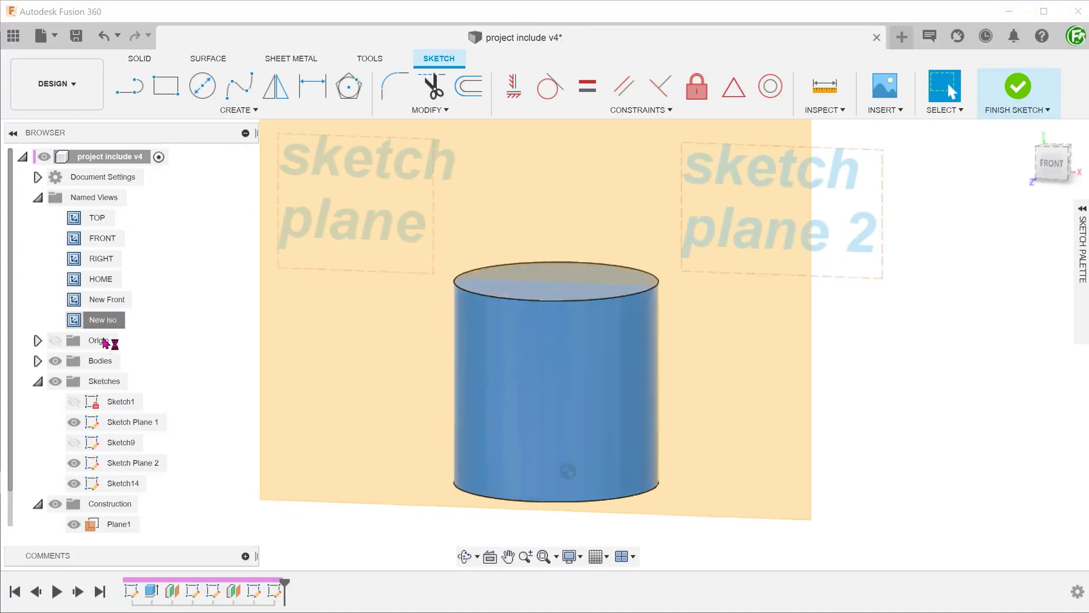
pyautogui.click(74, 524)
pyautogui.click(73, 524)
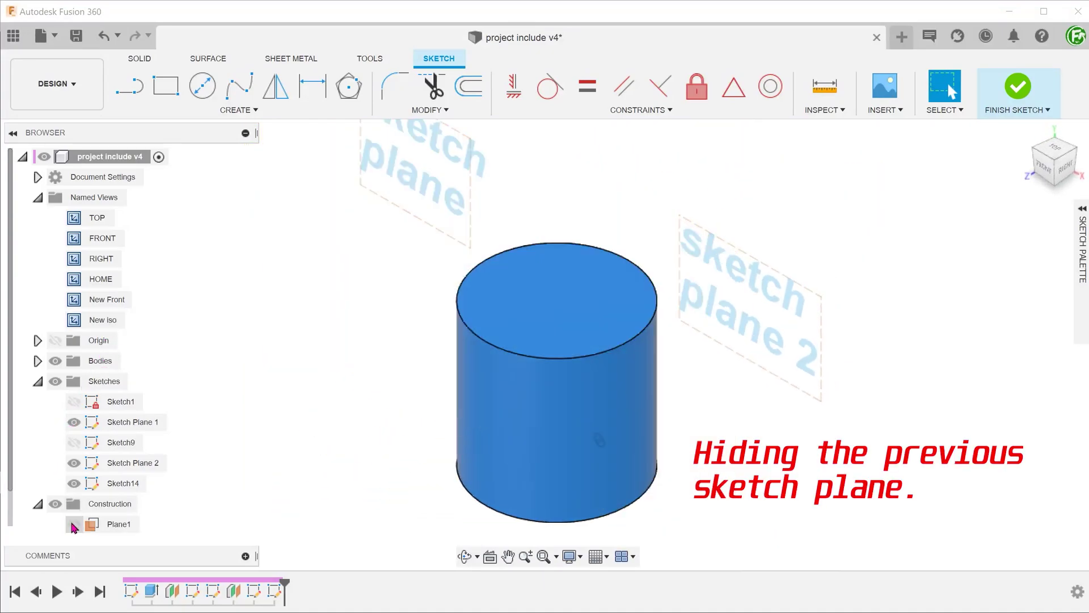
pyautogui.click(74, 422)
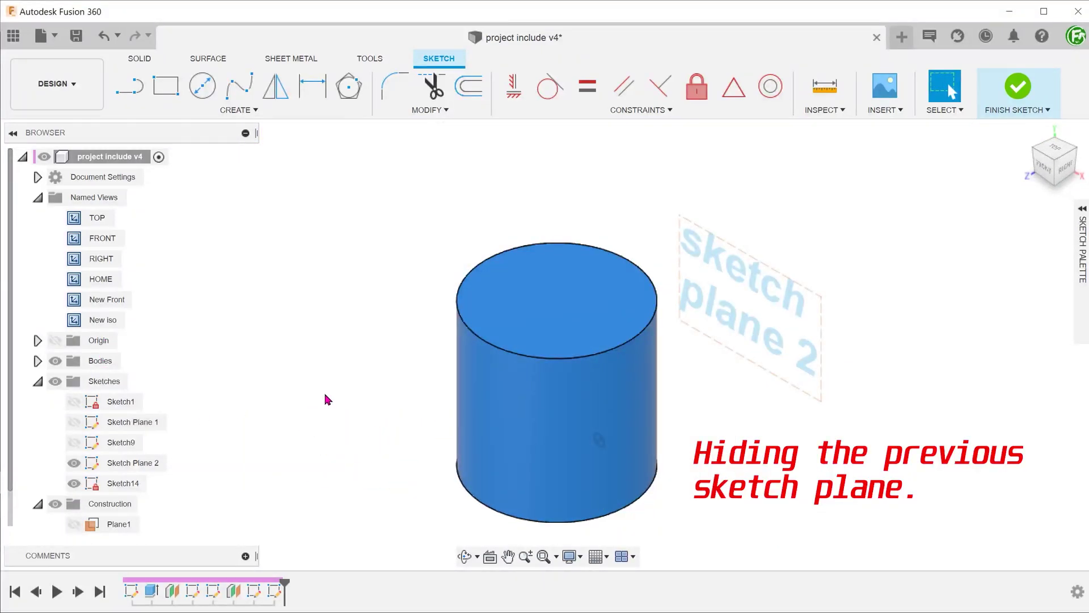
# - Try to project the cylinder's silhouette onto the Plane2 sketch with the Bodies selection filter
pyautogui.press('p')
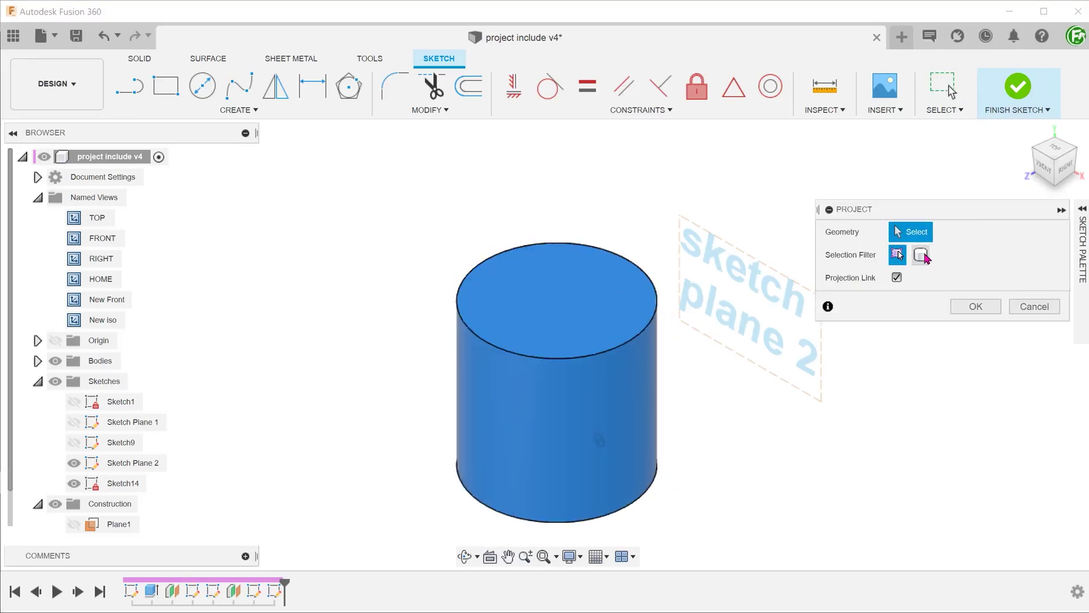
pyautogui.click(921, 255)
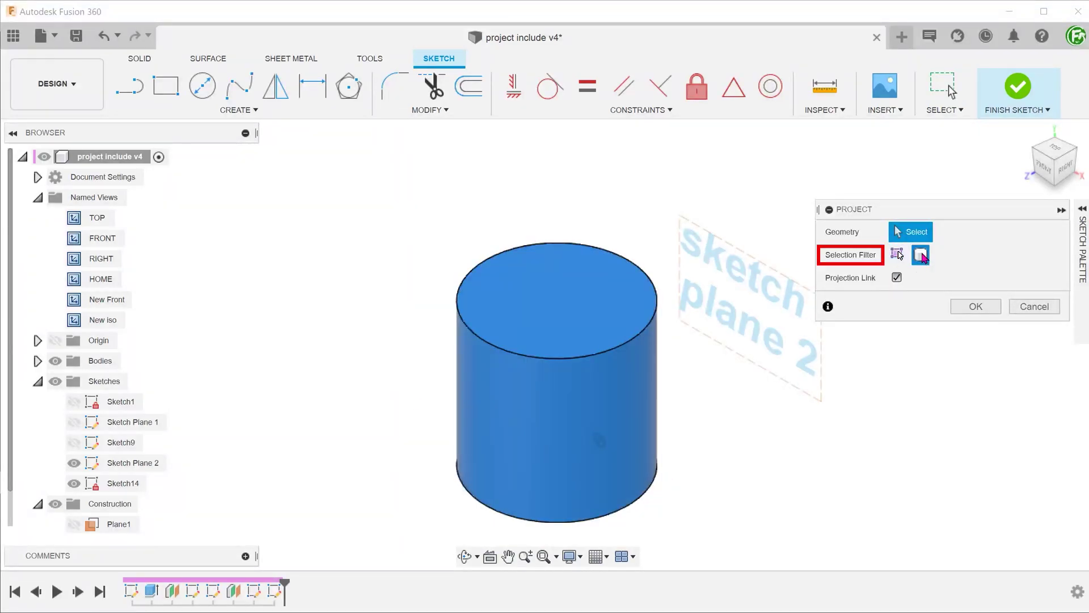
pyautogui.click(630, 401)
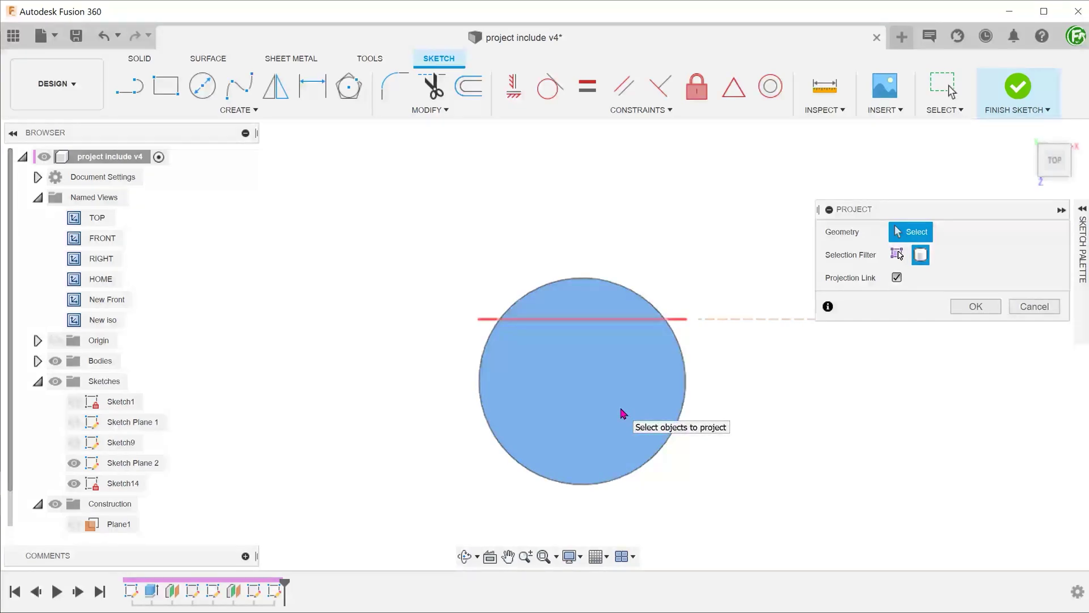
pyautogui.click(1021, 308)
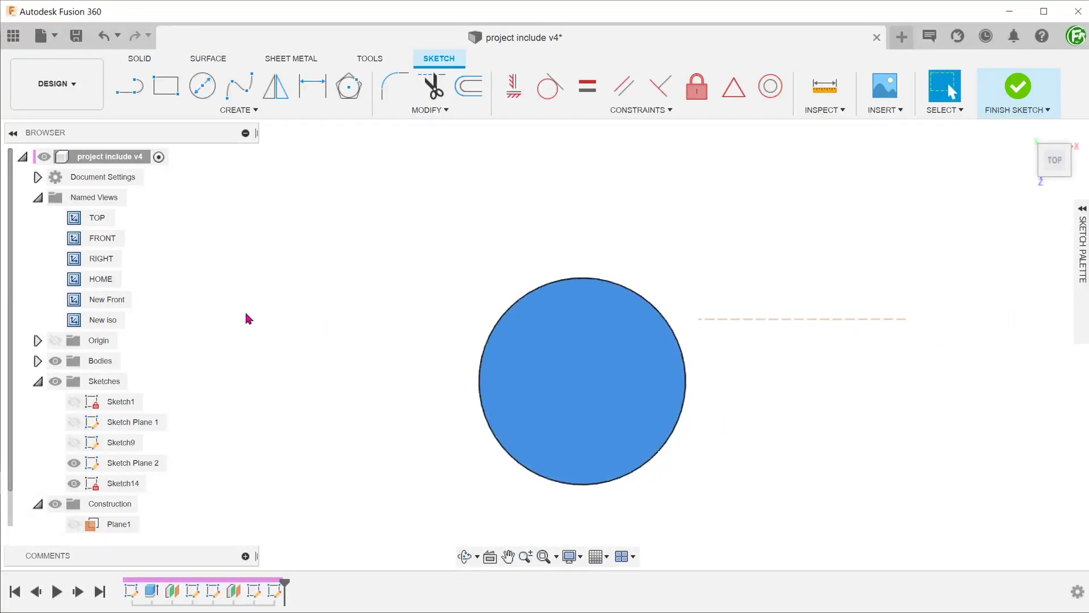
# - Intersect the cylinder's curved face with the Plane2 sketch, keeping the projection link
pyautogui.doubleClick(97, 322)
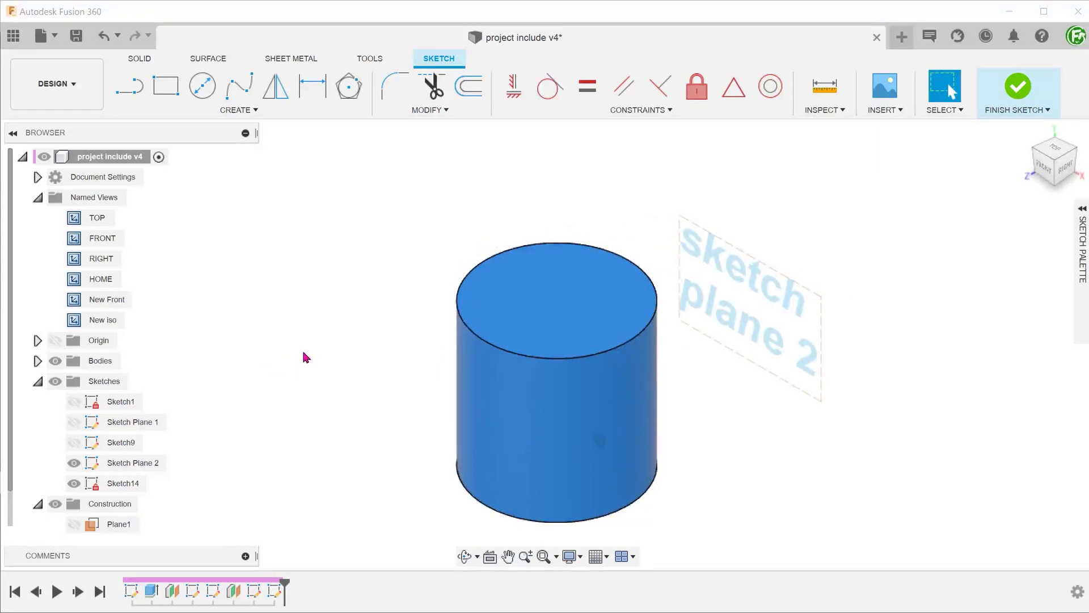
pyautogui.click(253, 109)
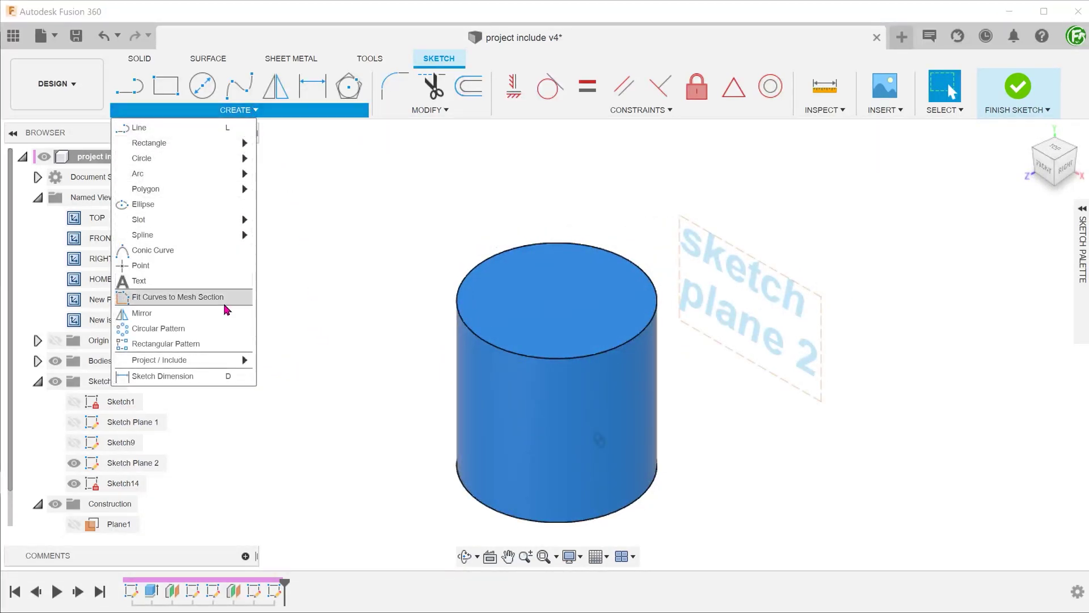
pyautogui.moveTo(225, 358)
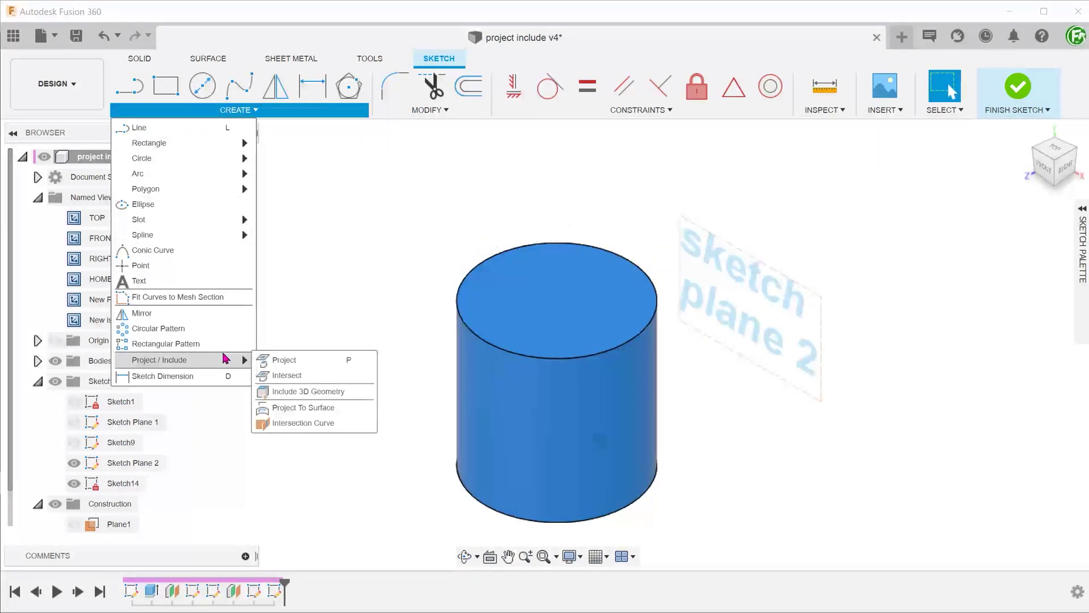
pyautogui.click(317, 380)
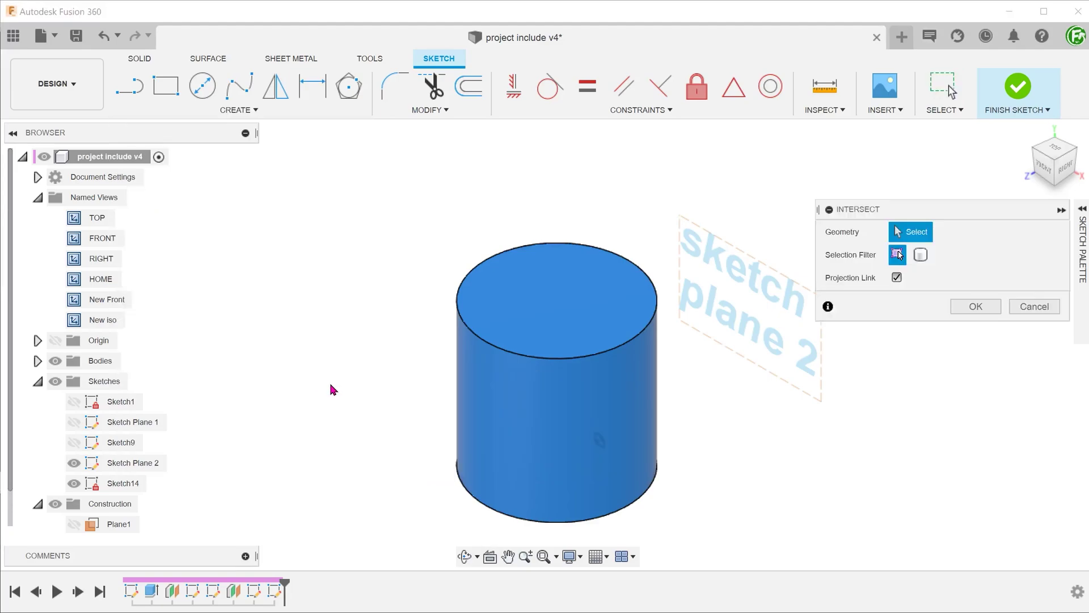
pyautogui.click(649, 388)
pyautogui.press('Return')
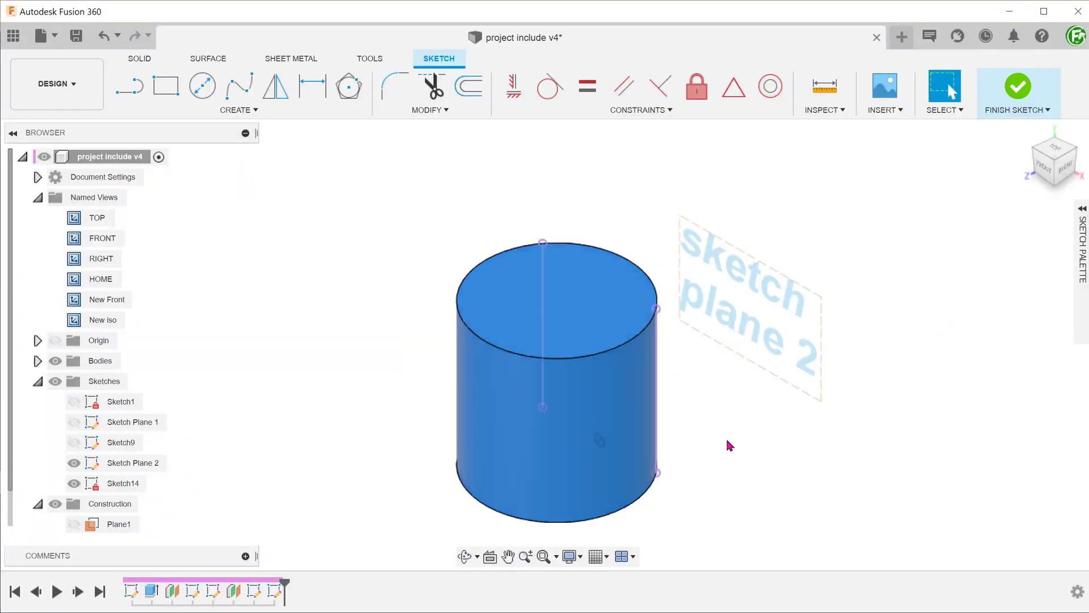
pyautogui.moveTo(723, 443)
pyautogui.keyDown('shift'); pyautogui.mouseDown(button='middle')
pyautogui.moveTo(669, 472)
pyautogui.moveTo(498, 495)
pyautogui.moveTo(367, 481)
pyautogui.mouseUp(button='middle'); pyautogui.keyUp('shift')
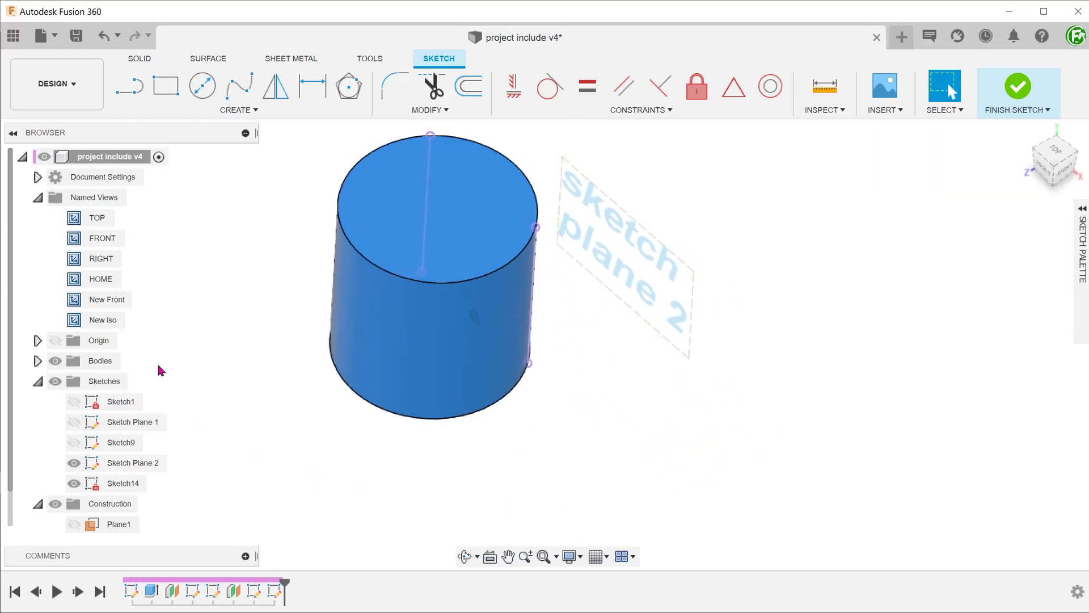
pyautogui.click(106, 321)
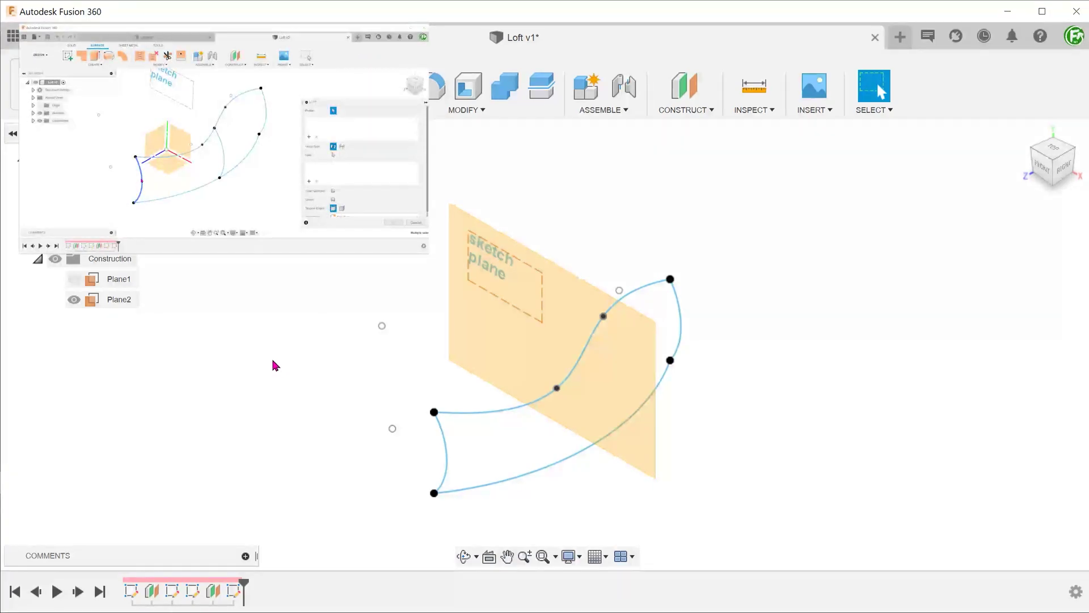
# - In the Loft v1 design, create a sketch on Plane2, the construction plane crossing the two long rail curves
pyautogui.keyDown('shift'); pyautogui.moveTo(273, 360); pyautogui.dragTo(397, 446, button='middle'); pyautogui.keyUp('shift')
pyautogui.click(490, 414)
pyautogui.click(540, 452)
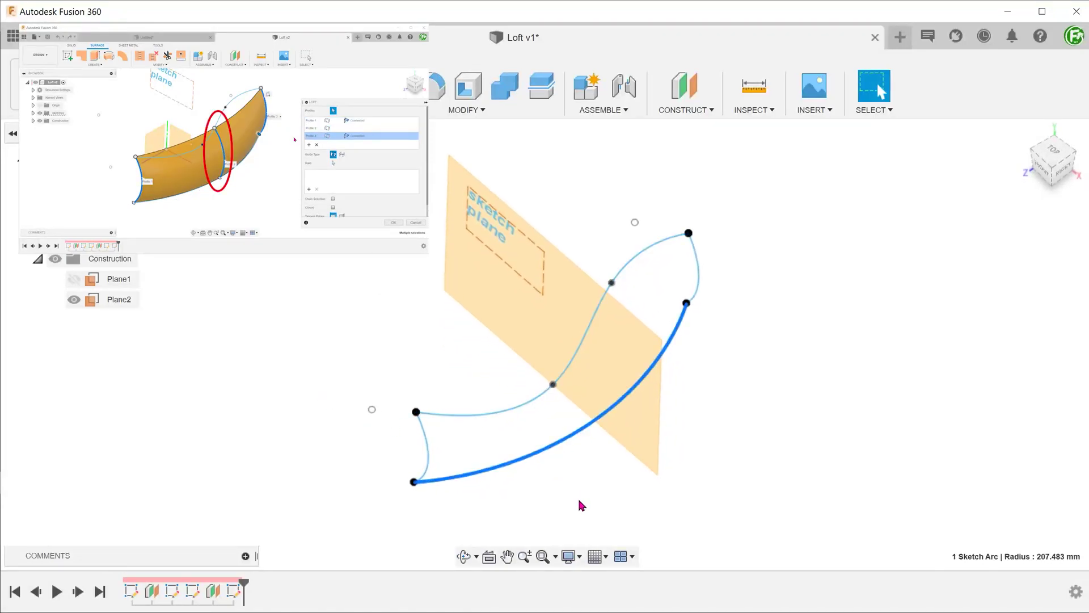
pyautogui.click(578, 504)
pyautogui.click(528, 332)
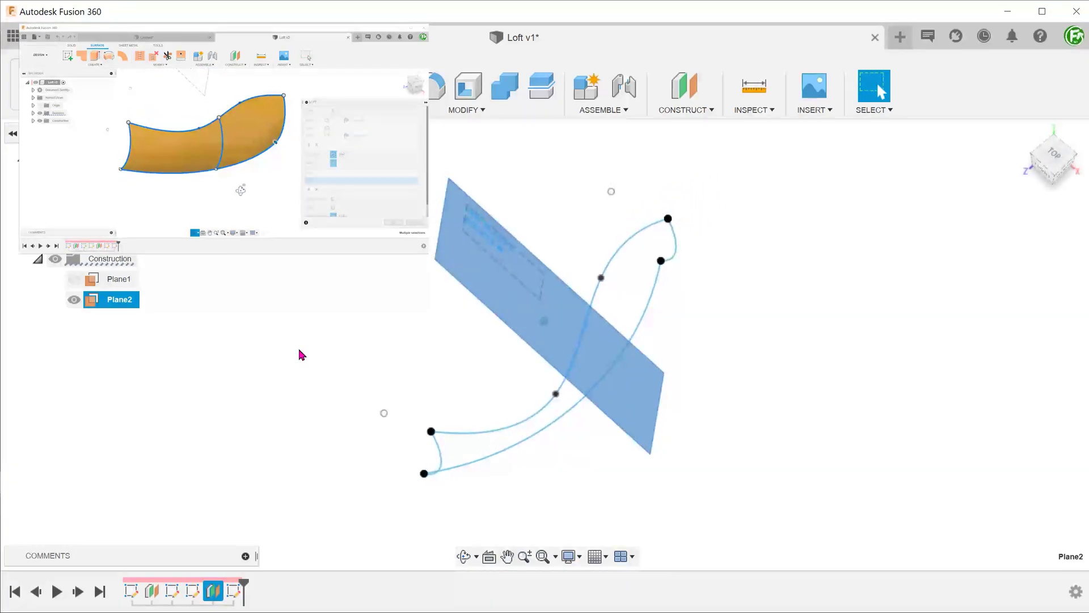
pyautogui.click(342, 349)
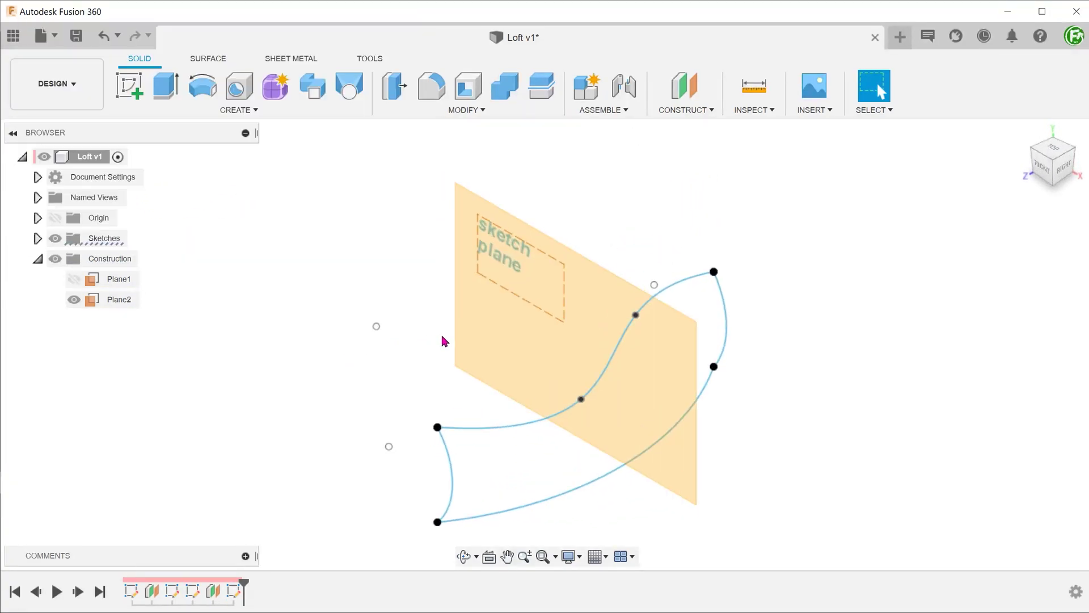
pyautogui.rightClick(511, 334)
pyautogui.click(526, 429)
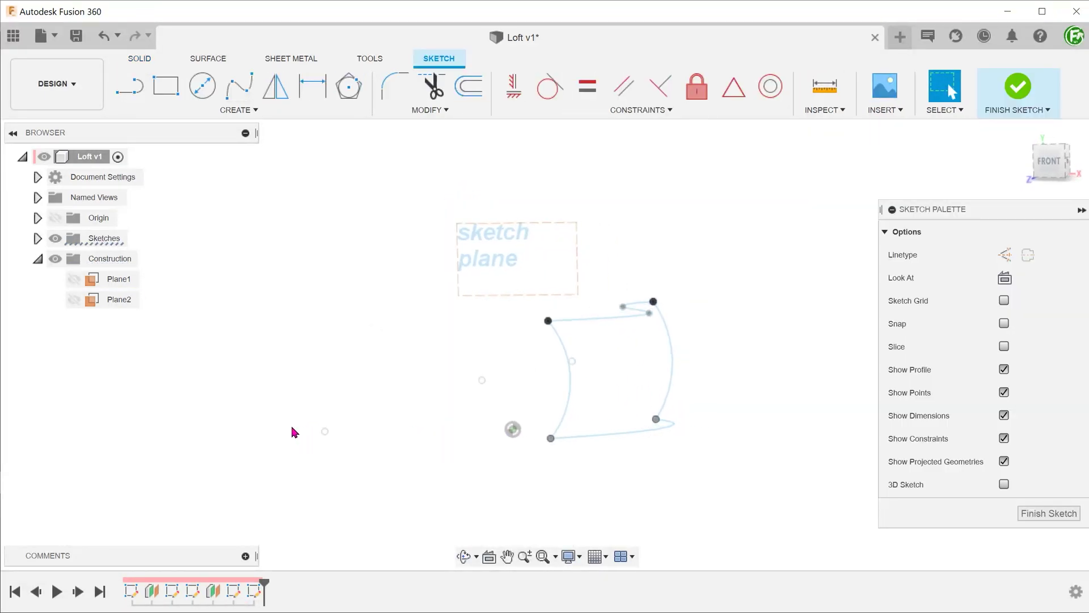
# - Intersect the upper spline and the lower arc rail with the Plane2 sketch to get their crossing points
pyautogui.press('p')
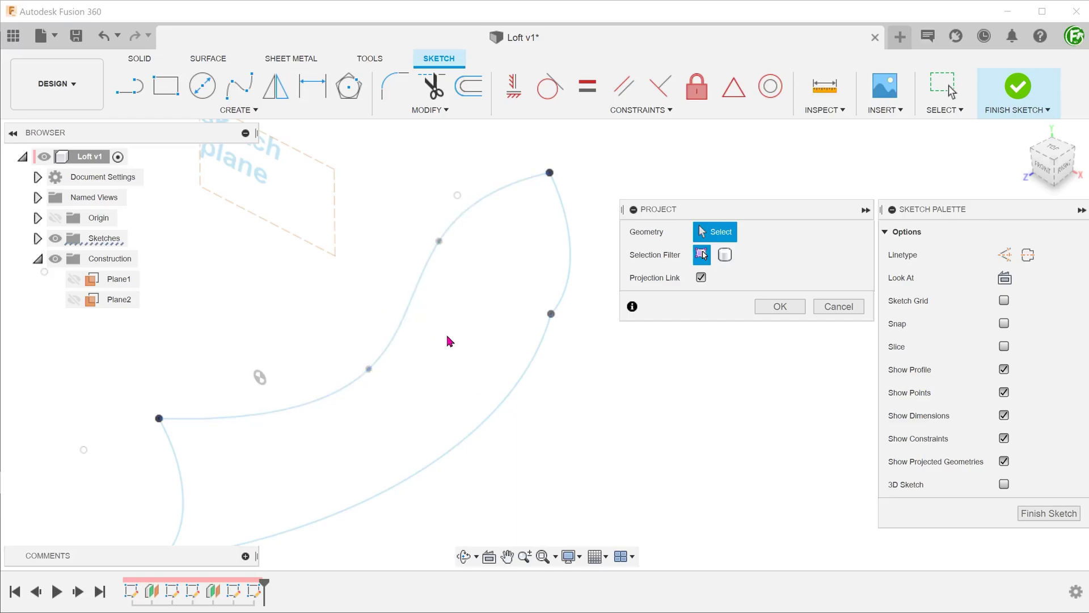
pyautogui.click(821, 308)
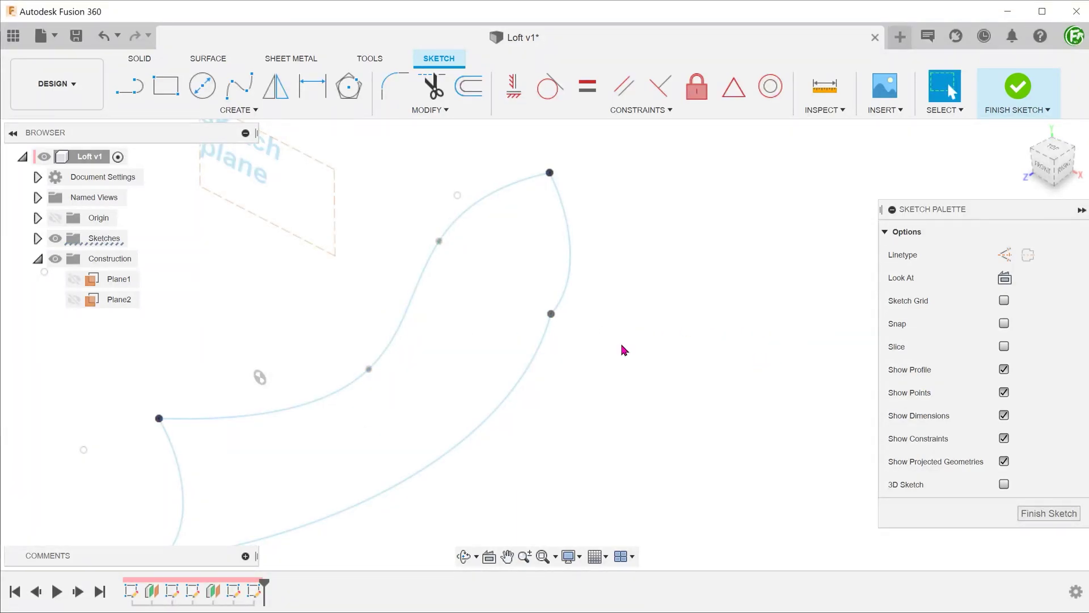
pyautogui.click(239, 109)
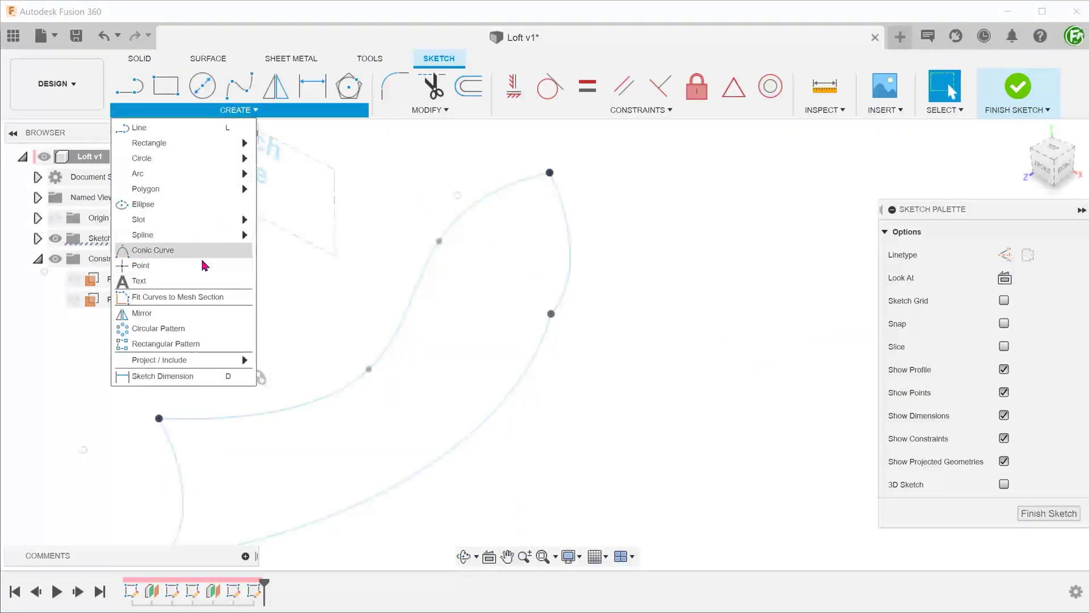
pyautogui.moveTo(238, 363)
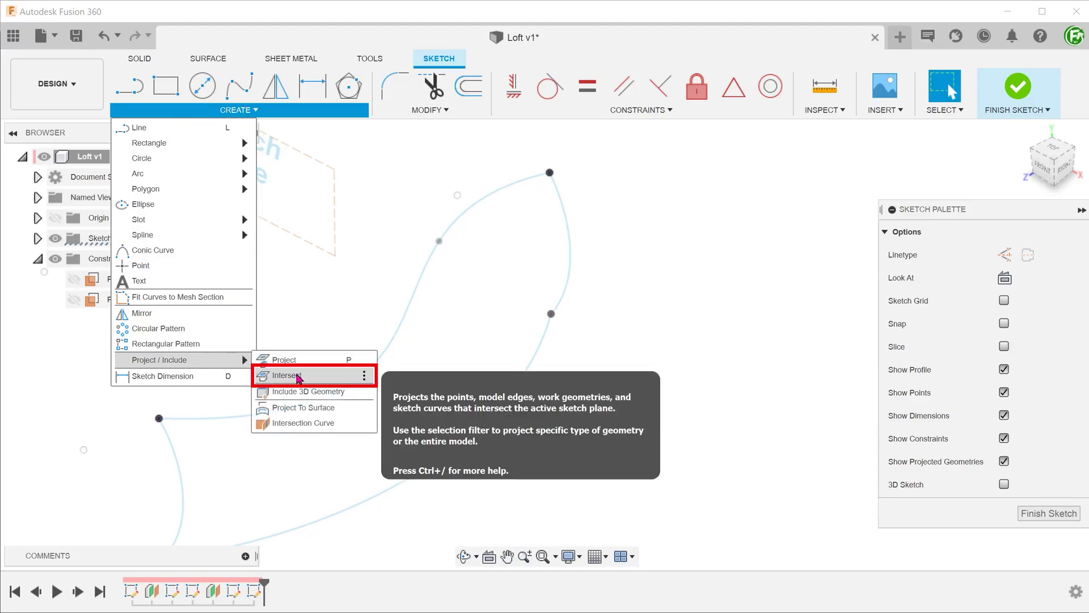
pyautogui.click(297, 377)
pyautogui.click(406, 315)
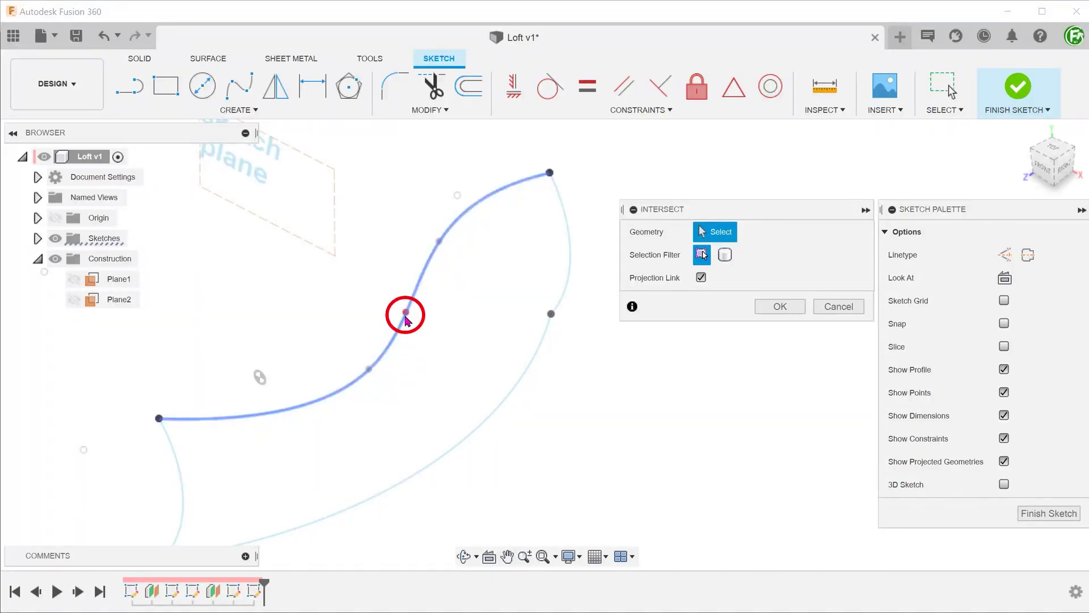
pyautogui.click(431, 465)
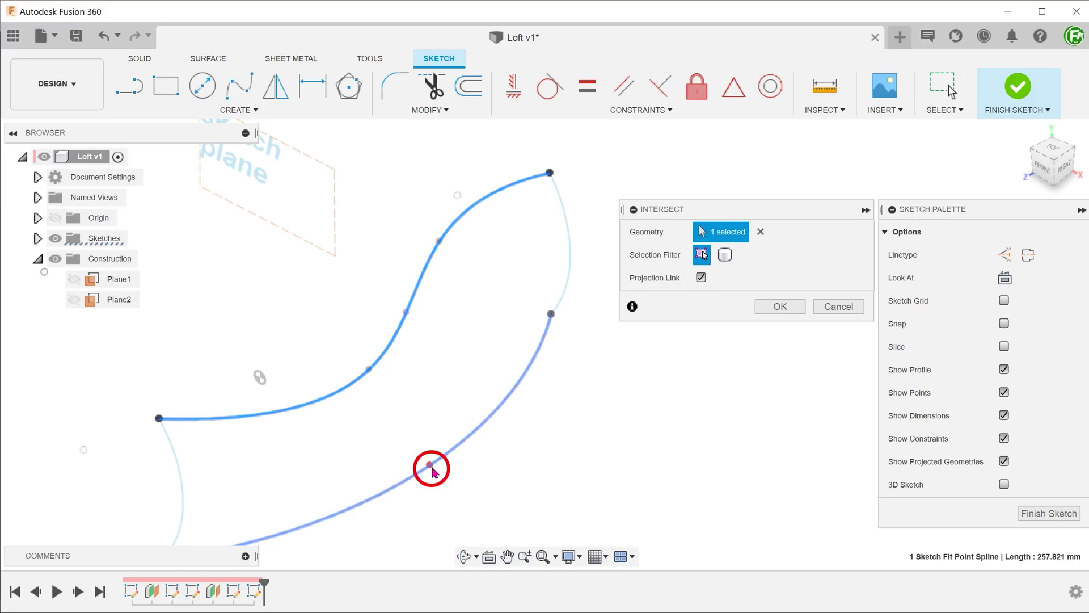
pyautogui.click(771, 307)
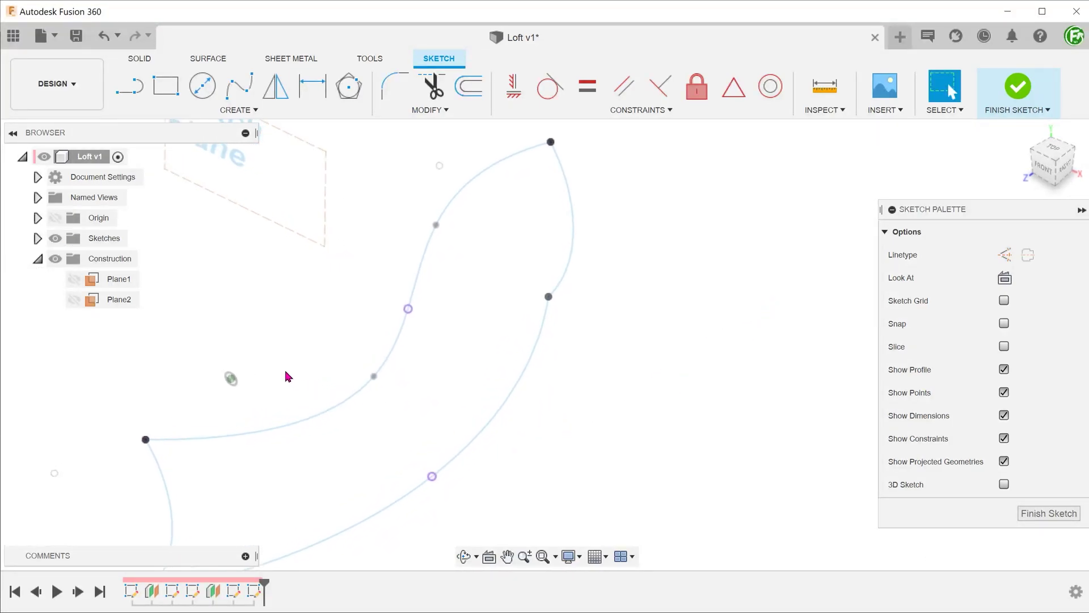
# - Draw a 3-point arc with a chord of about 71 mm between the two rail intersection points, showing Plane2 only while drawing
pyautogui.click(72, 302)
pyautogui.click(74, 300)
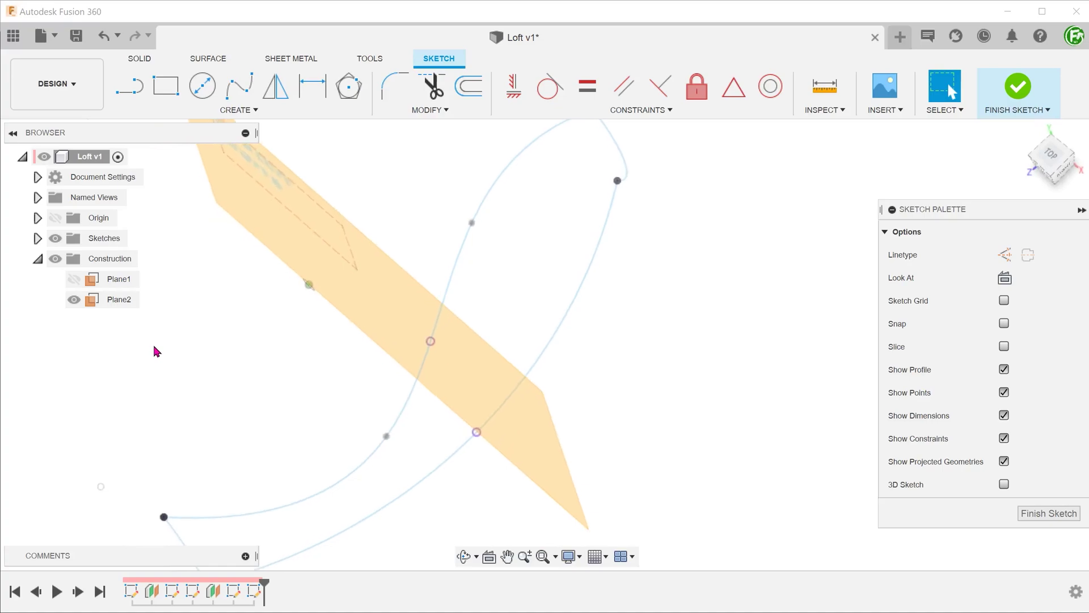
pyautogui.click(238, 110)
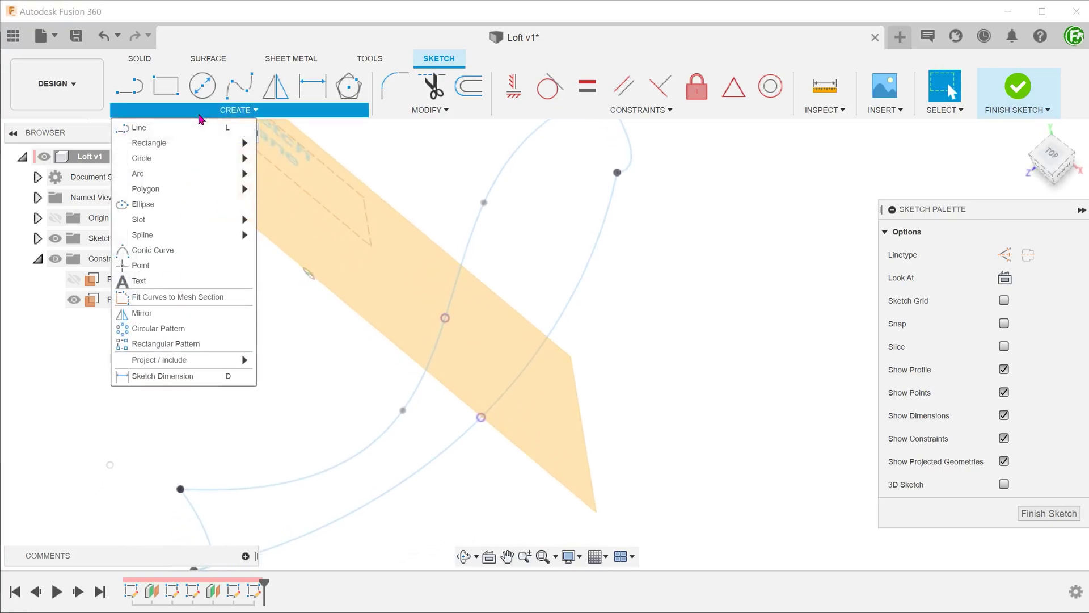
pyautogui.moveTo(190, 173)
pyautogui.click(290, 174)
pyautogui.click(444, 317)
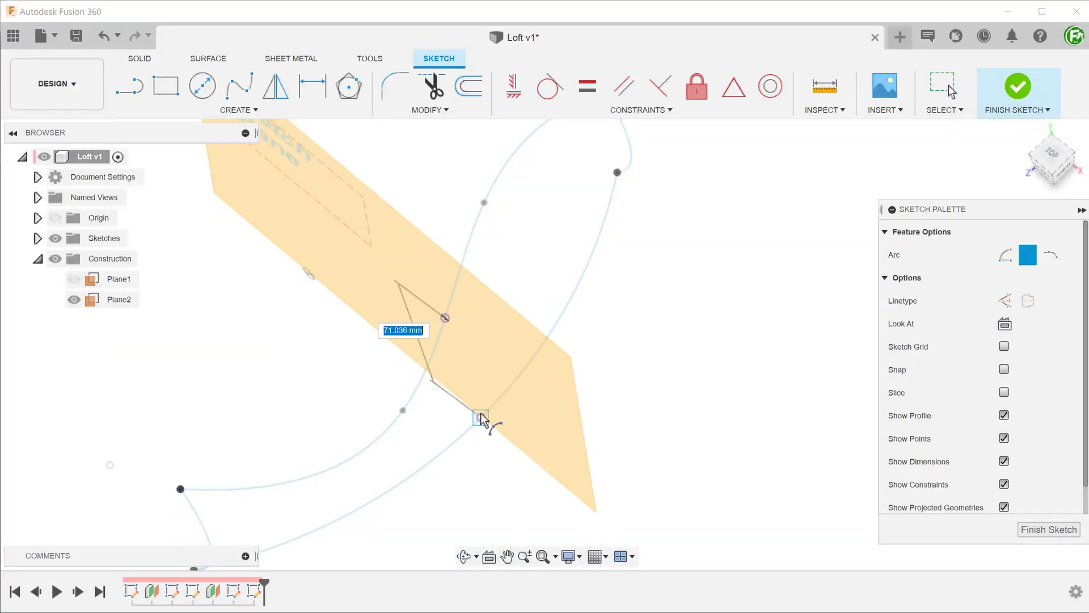
pyautogui.click(481, 418)
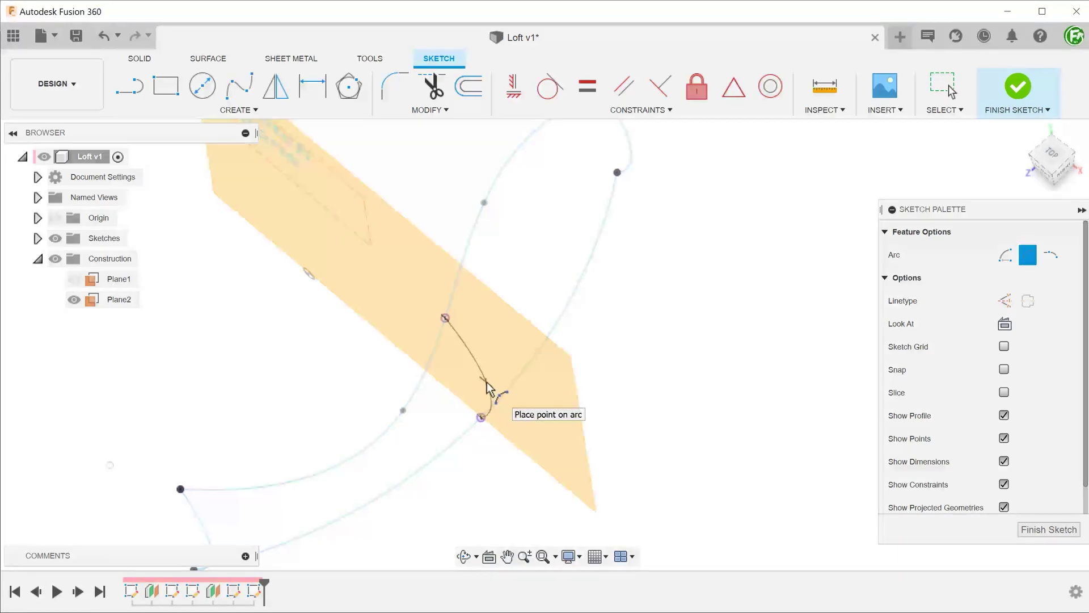
pyautogui.click(504, 351)
pyautogui.press('Escape')
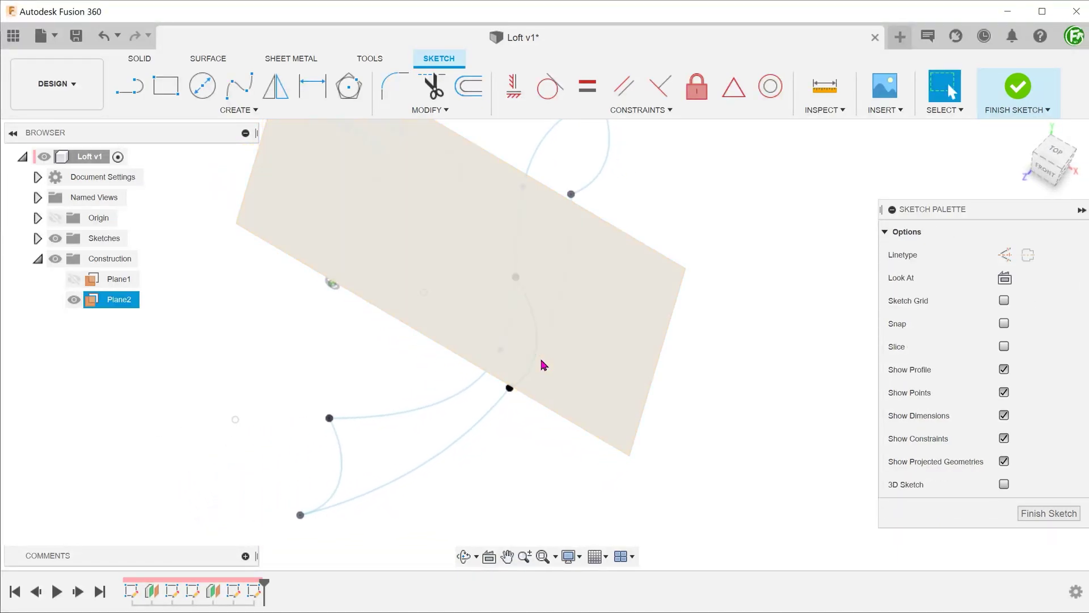
pyautogui.click(75, 300)
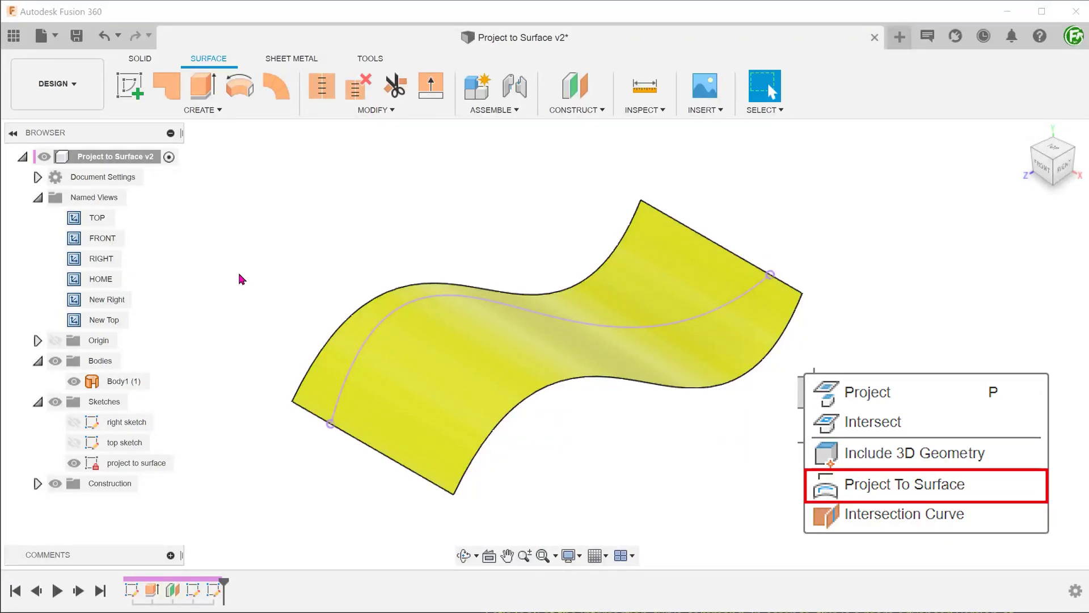
# - In the Project to Surface v2 design, examine the curve on the wavy surface in the New Right, New Top and isometric views
pyautogui.click(366, 352)
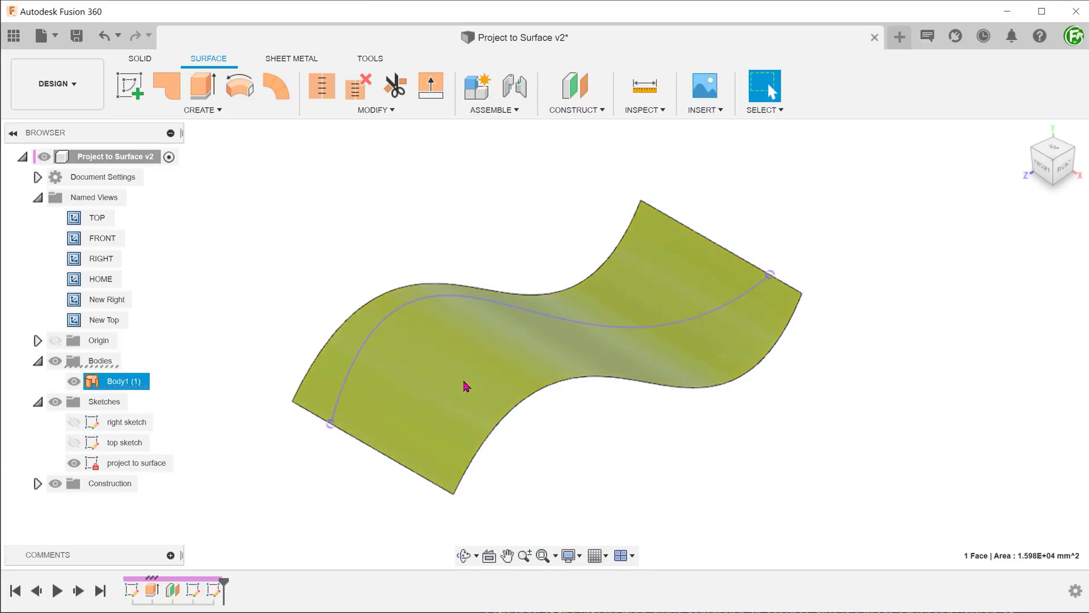
pyautogui.click(358, 355)
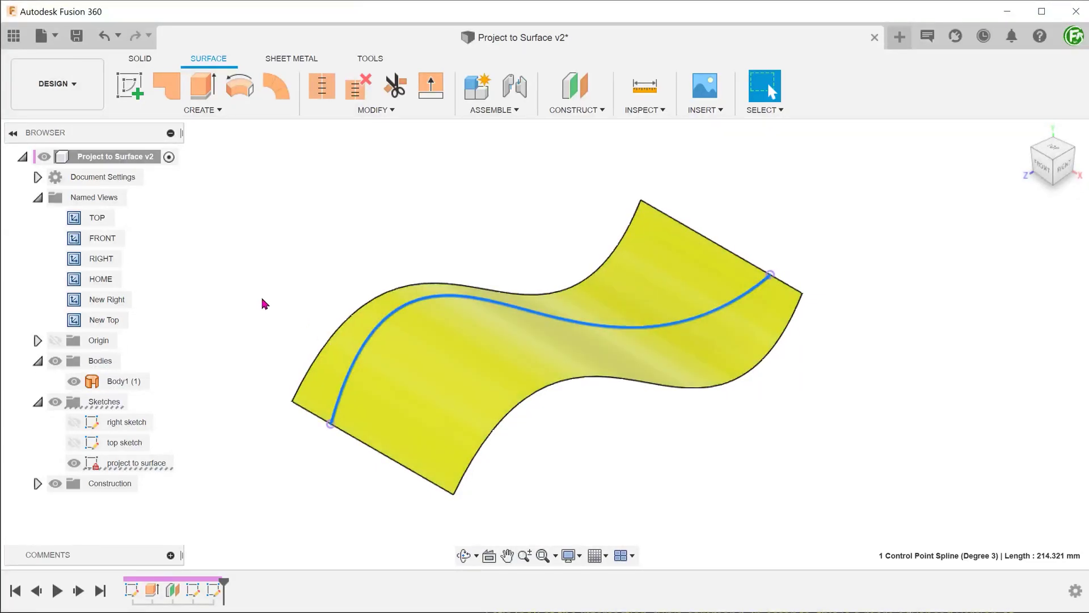
pyautogui.doubleClick(134, 303)
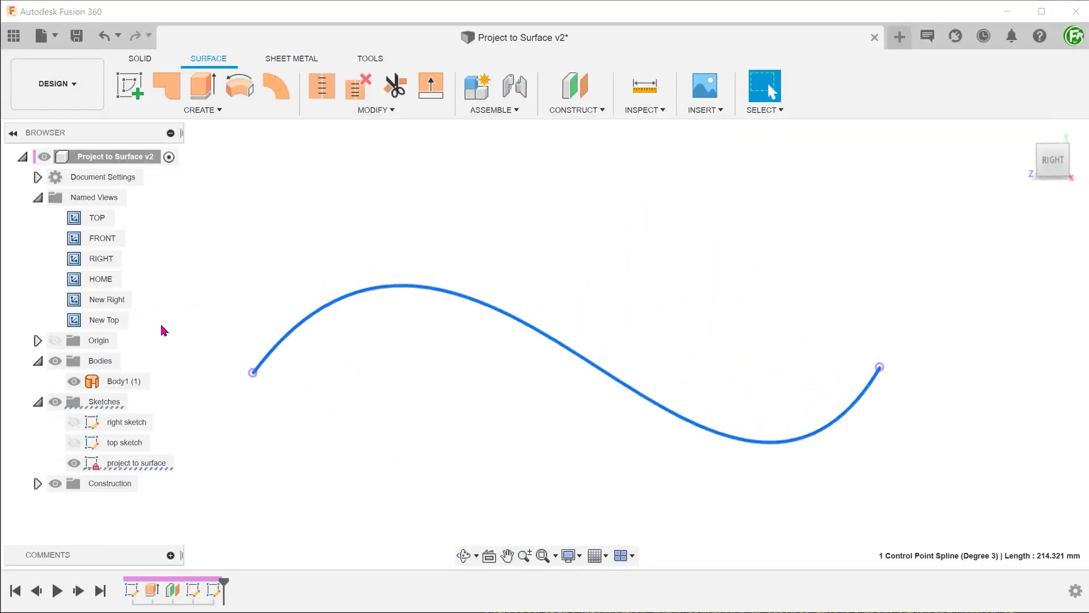
pyautogui.doubleClick(116, 319)
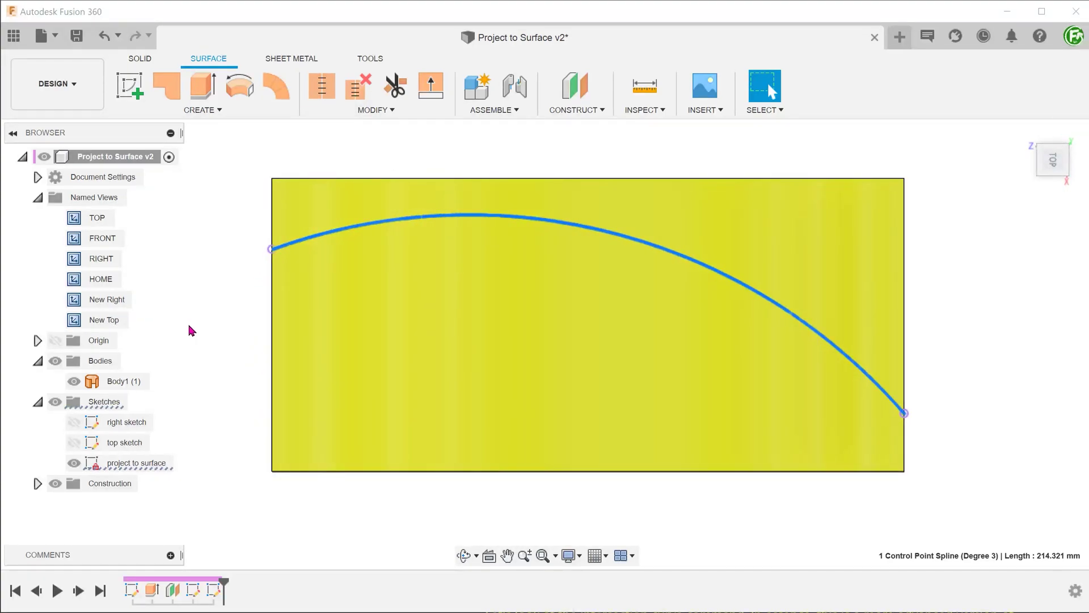
pyautogui.press('F6')
pyautogui.click(211, 309)
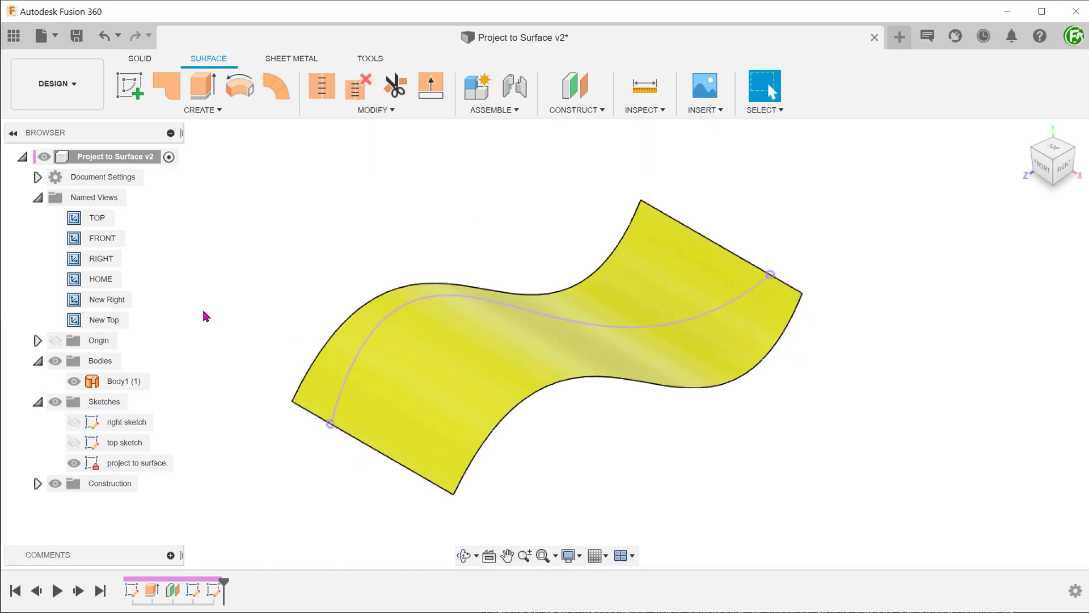
# - Show the top sketch with the arc above the surface and hide the project to surface sketch
pyautogui.click(74, 442)
pyautogui.click(74, 463)
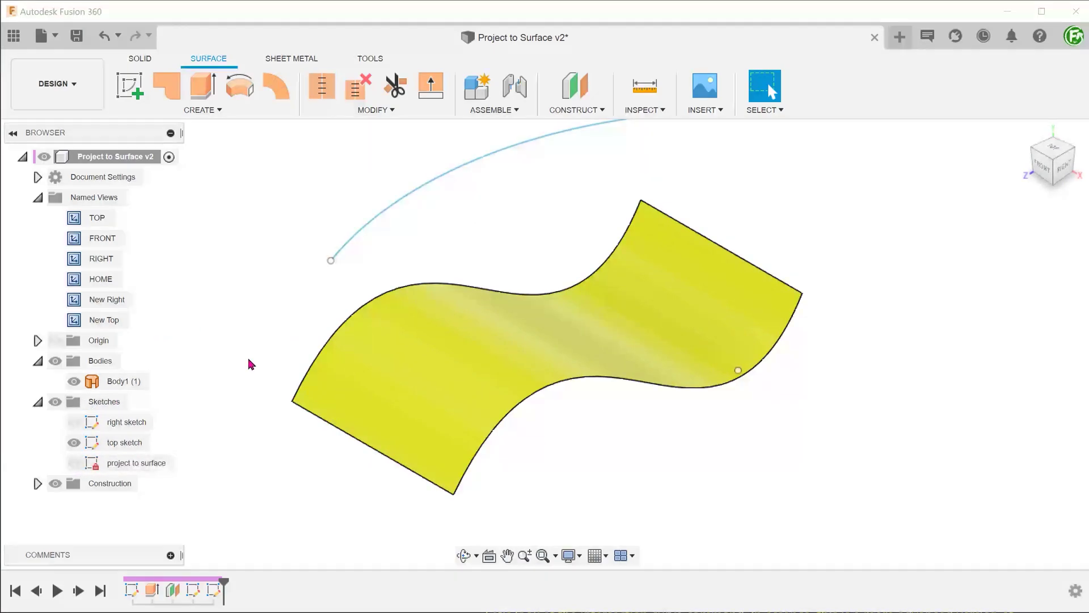
pyautogui.scroll(2, 255, 348)
pyautogui.click(436, 278)
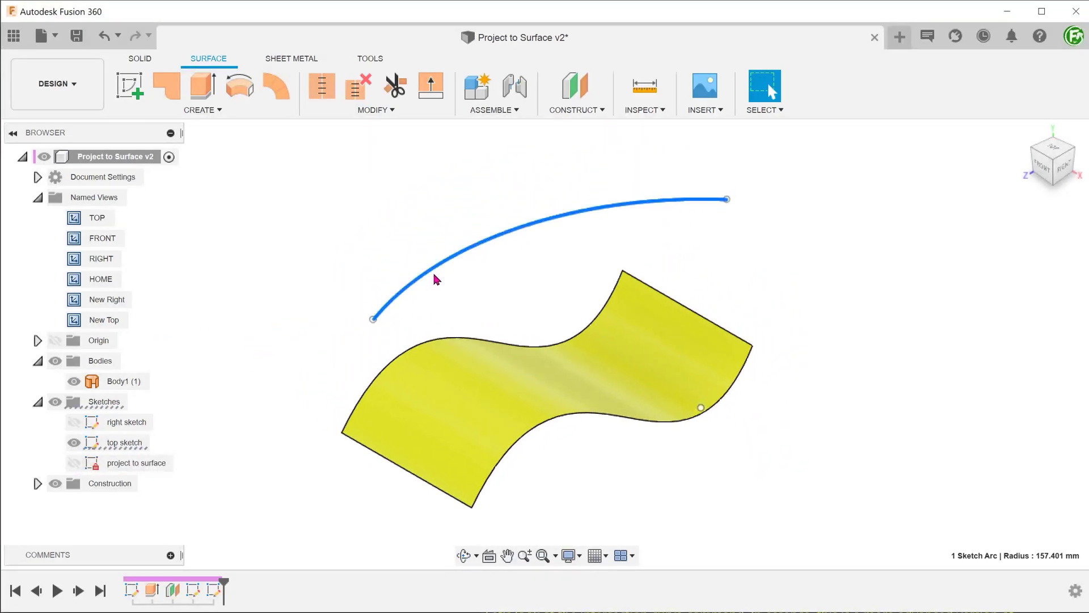
pyautogui.click(272, 275)
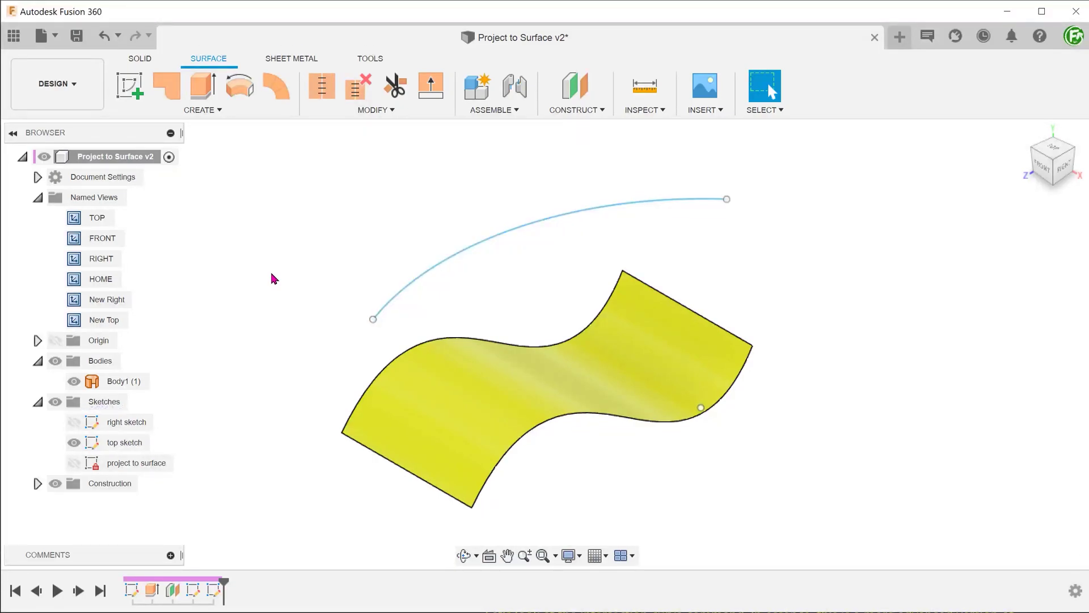
# - Show the origin and create a sketch on the XY plane
pyautogui.click(55, 340)
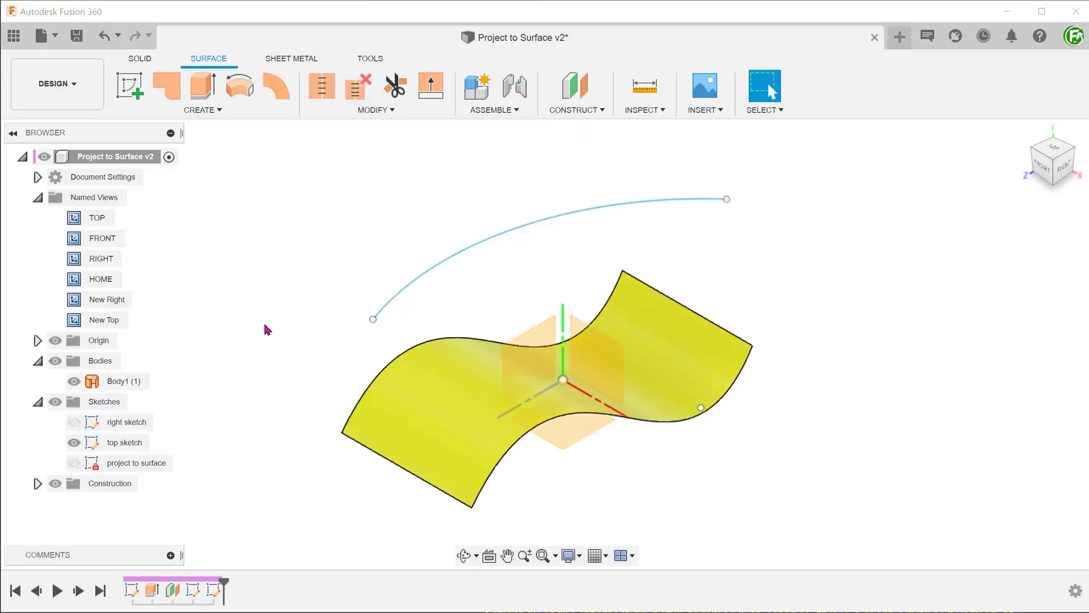
pyautogui.rightClick(579, 335)
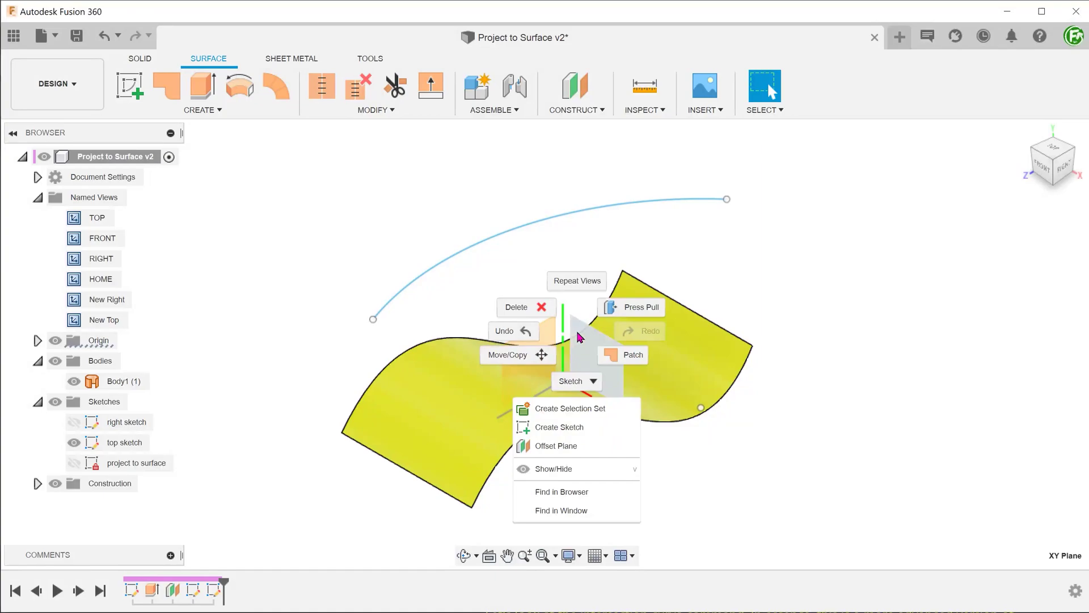
pyautogui.click(576, 427)
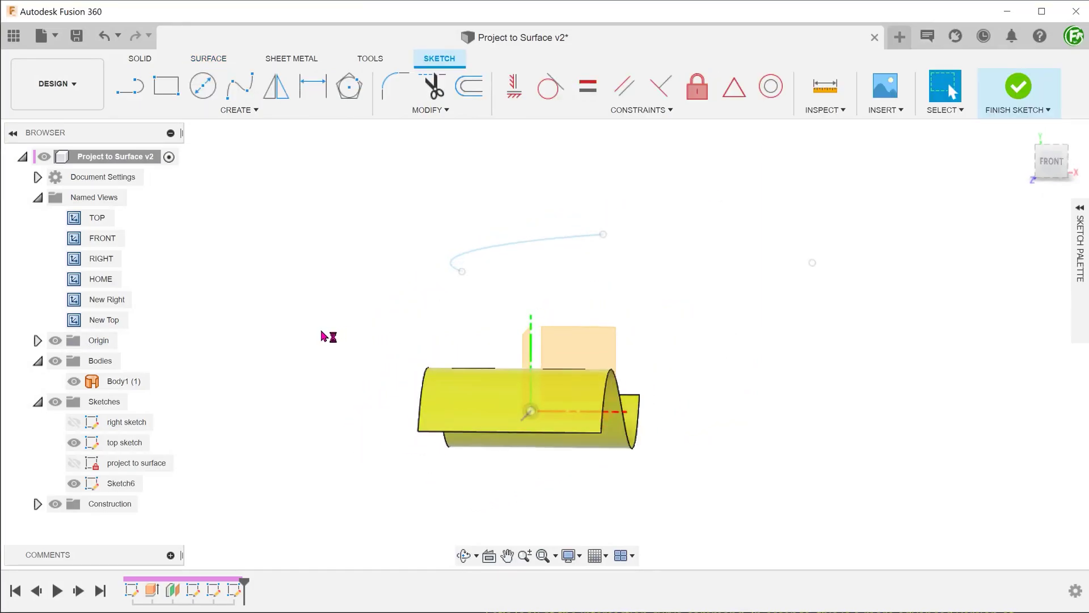
# - Project the top sketch arc onto the wavy surface with Project To Surface, using Along Vector and the vertical green axis as direction
pyautogui.click(250, 110)
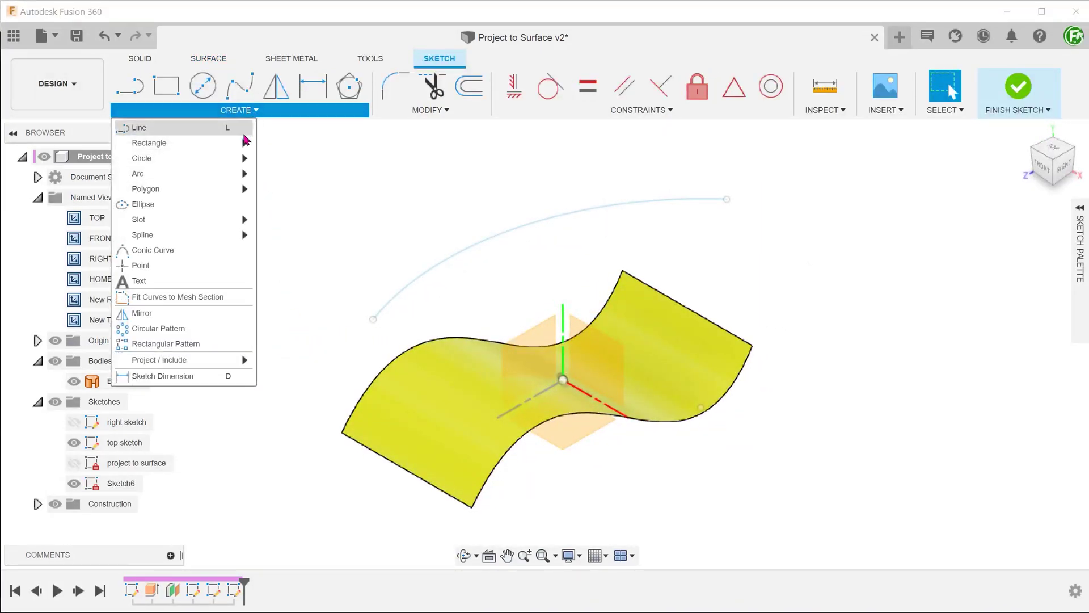
pyautogui.moveTo(217, 358)
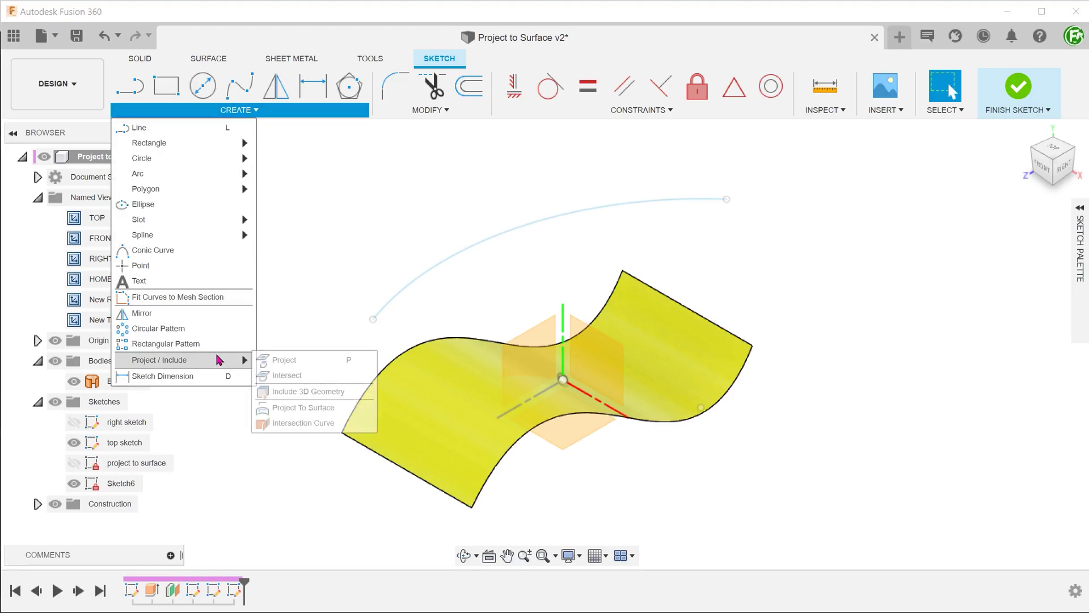
pyautogui.click(352, 408)
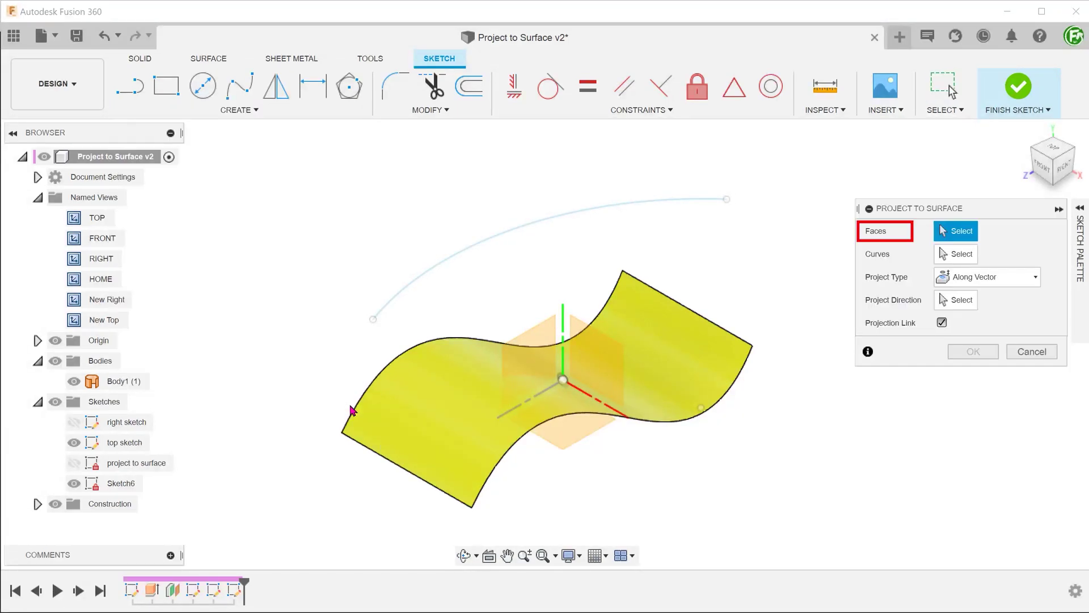
pyautogui.click(692, 343)
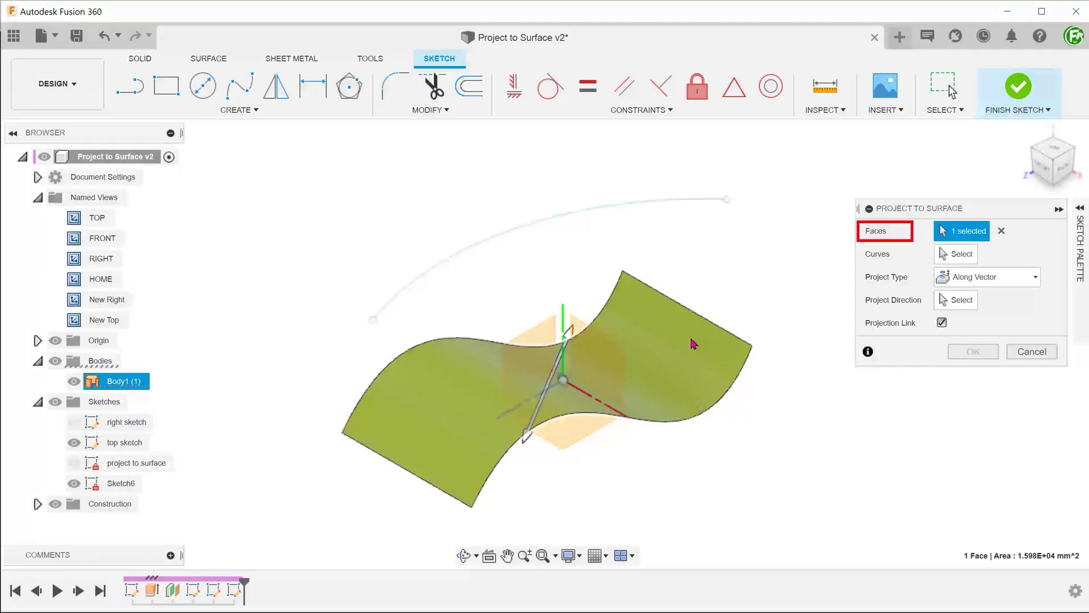
pyautogui.click(959, 255)
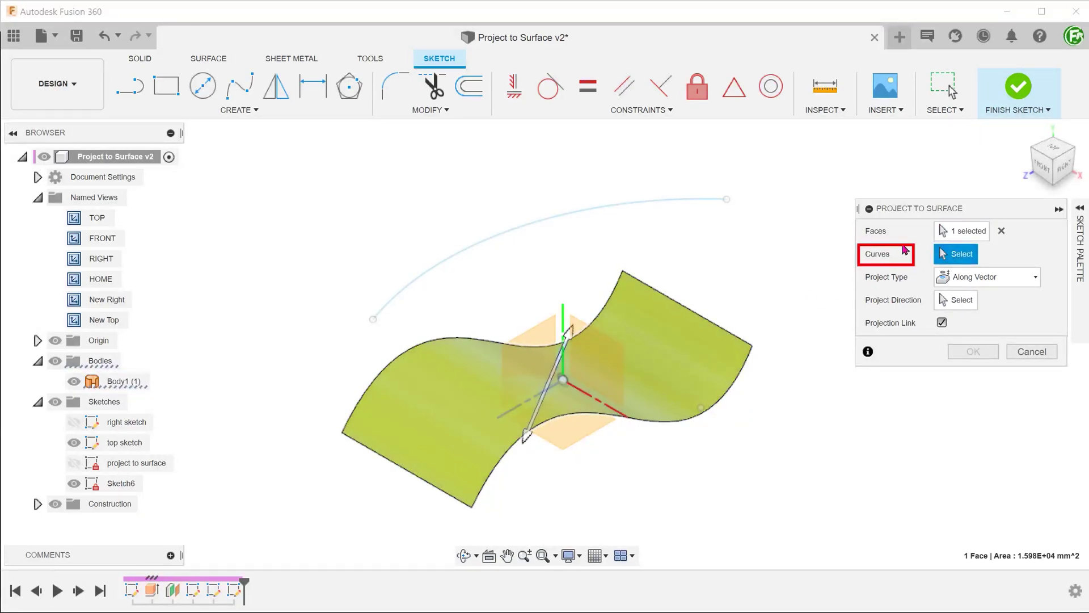
pyautogui.click(628, 207)
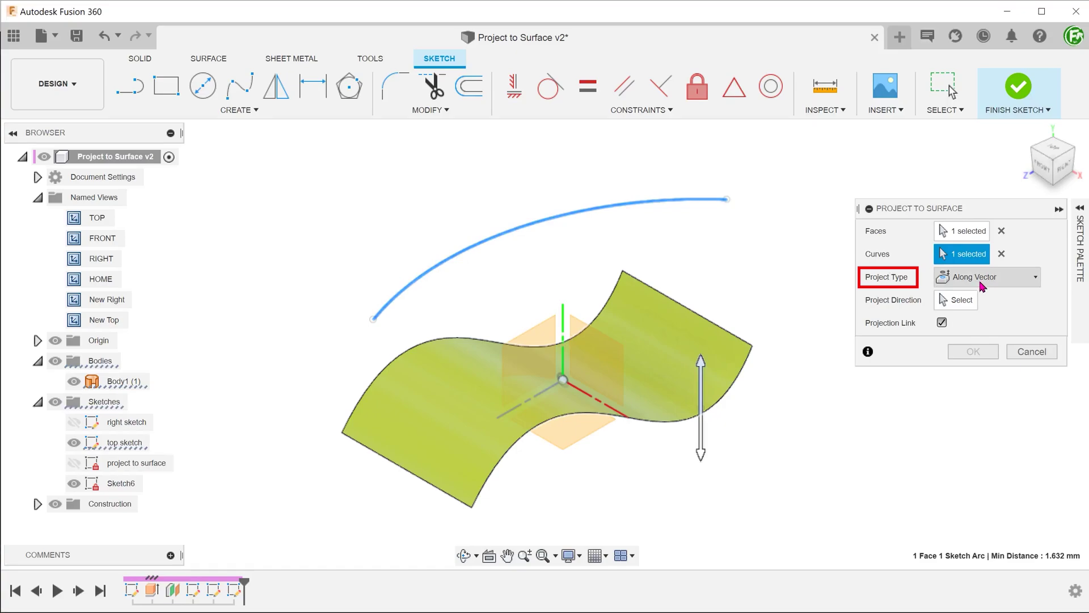
pyautogui.click(959, 305)
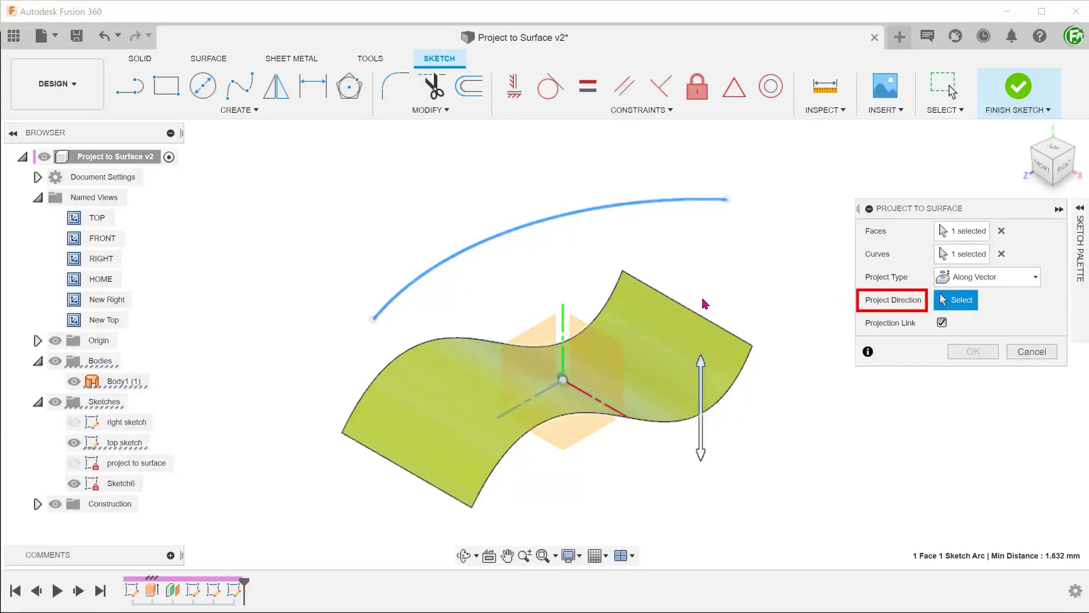
pyautogui.click(563, 326)
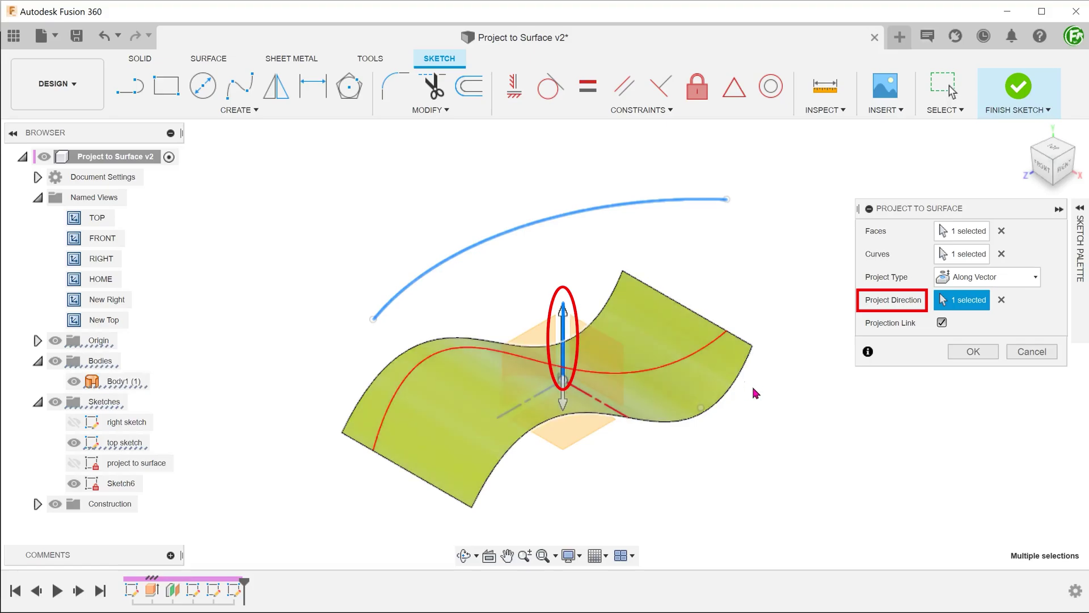
pyautogui.click(973, 351)
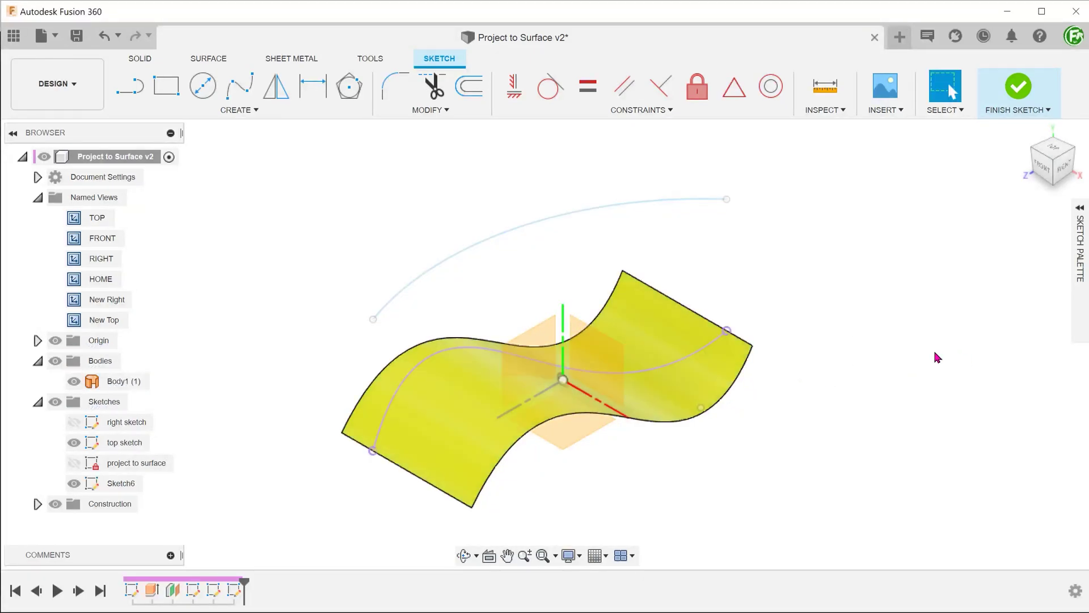
pyautogui.click(688, 358)
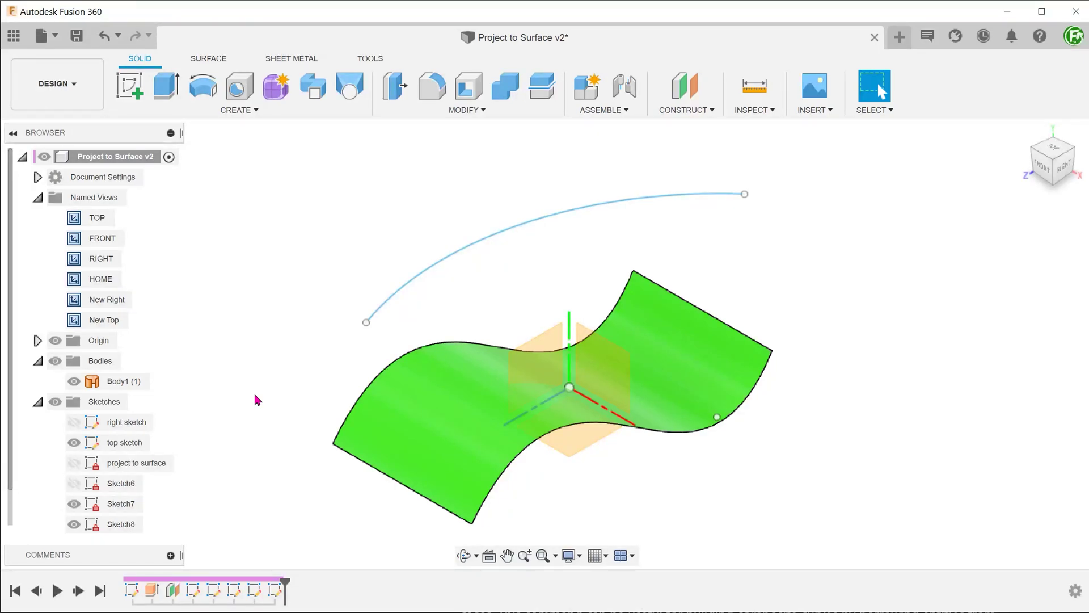
# - Hide Body1, show the right sketch, and create a sketch on the XY plane
pyautogui.click(75, 381)
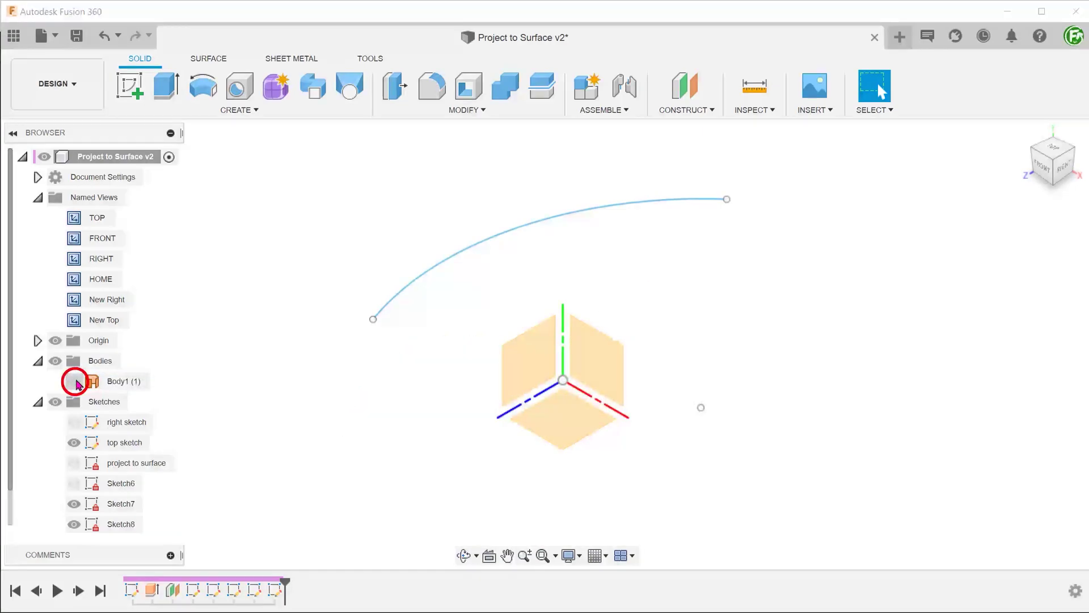
pyautogui.click(74, 422)
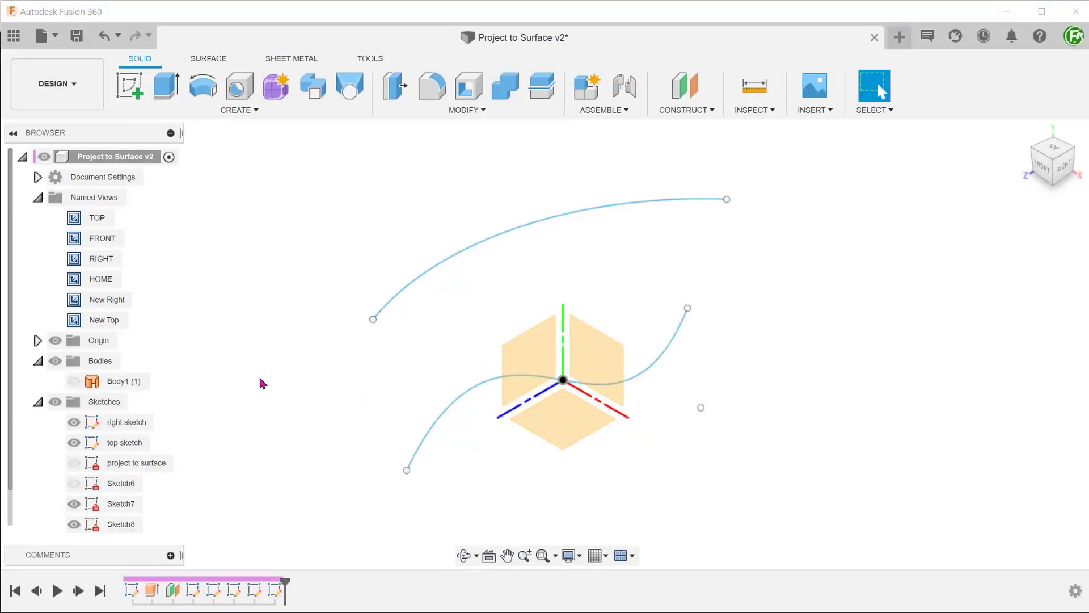
pyautogui.rightClick(589, 353)
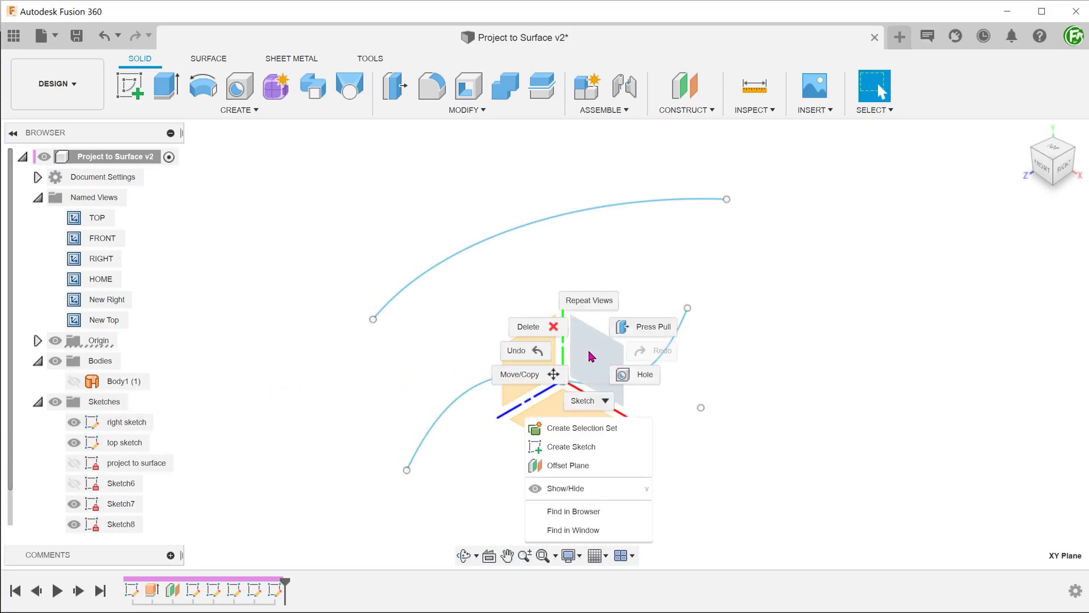
pyautogui.click(570, 447)
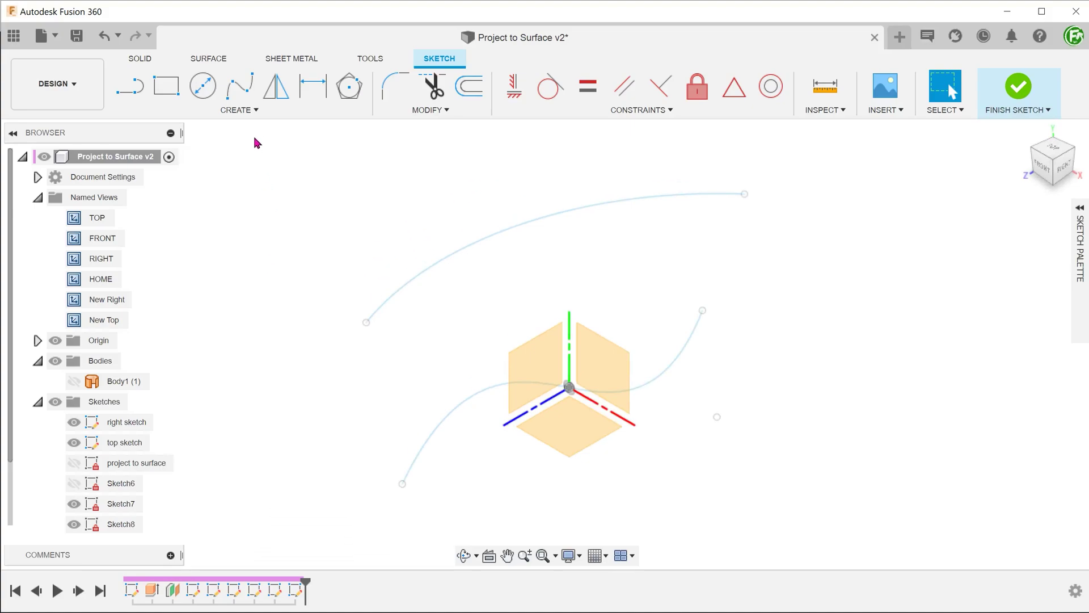
# - Create an Intersection Curve from the top sketch arc and the right sketch curve, and check it in the New Right and New Top views
pyautogui.click(239, 109)
pyautogui.moveTo(216, 359)
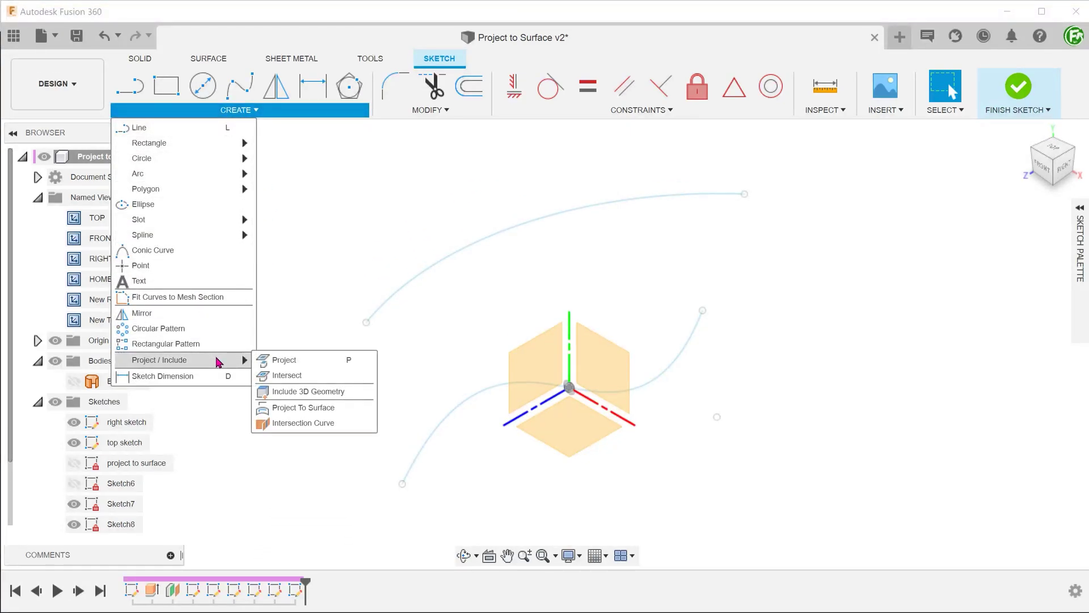
pyautogui.click(350, 430)
pyautogui.click(464, 250)
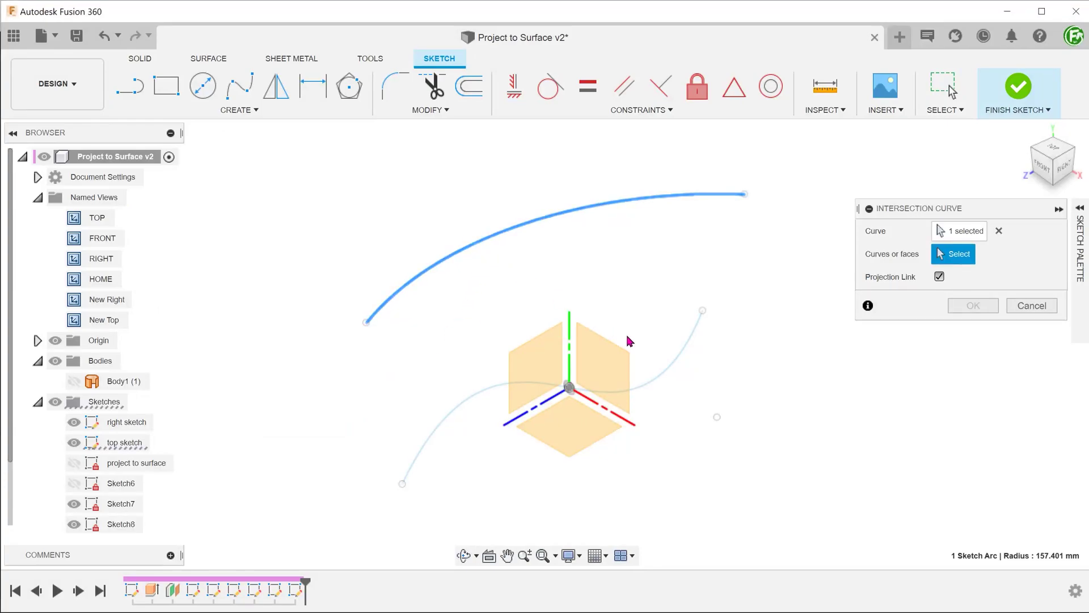
pyautogui.click(661, 363)
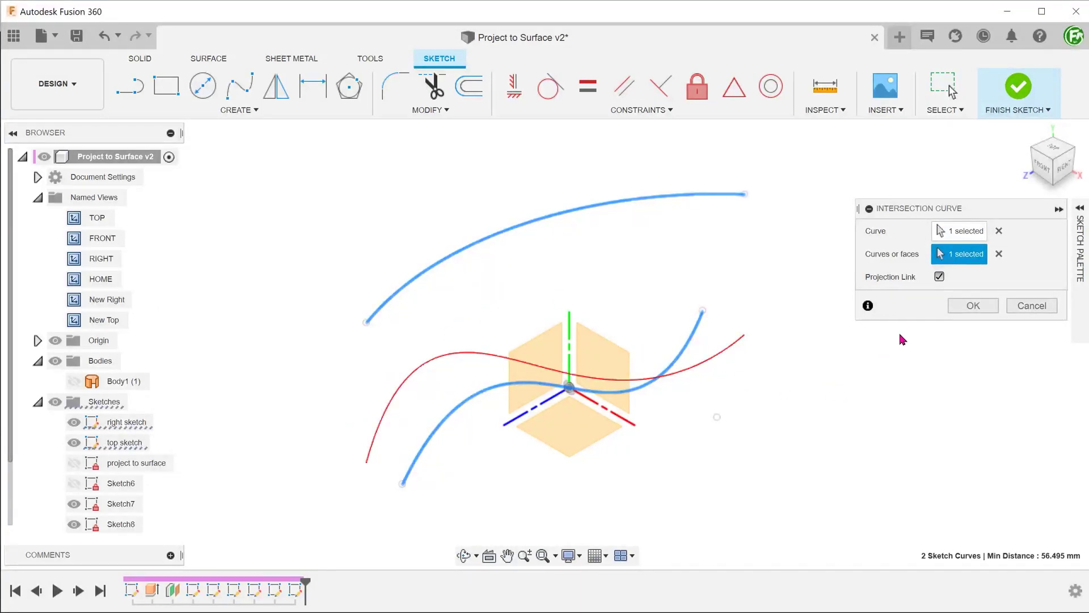
pyautogui.click(968, 306)
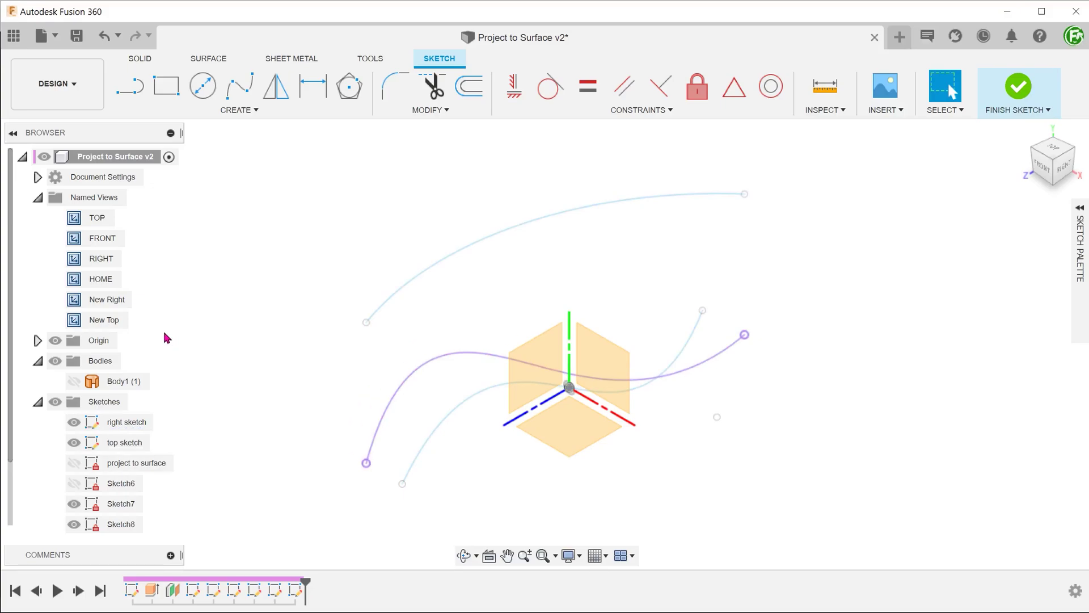
pyautogui.doubleClick(114, 299)
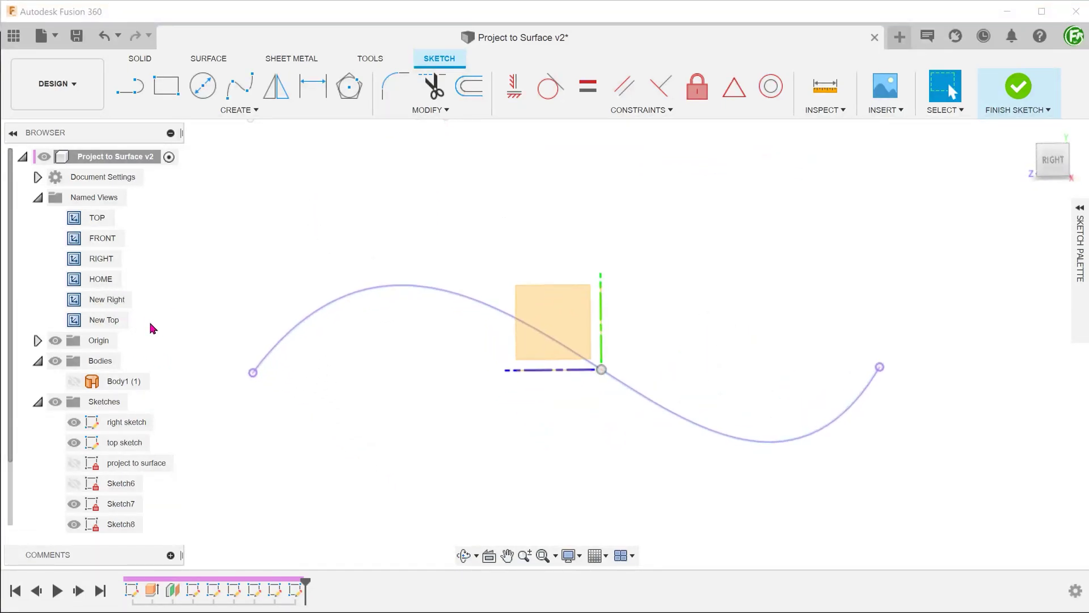
pyautogui.doubleClick(105, 320)
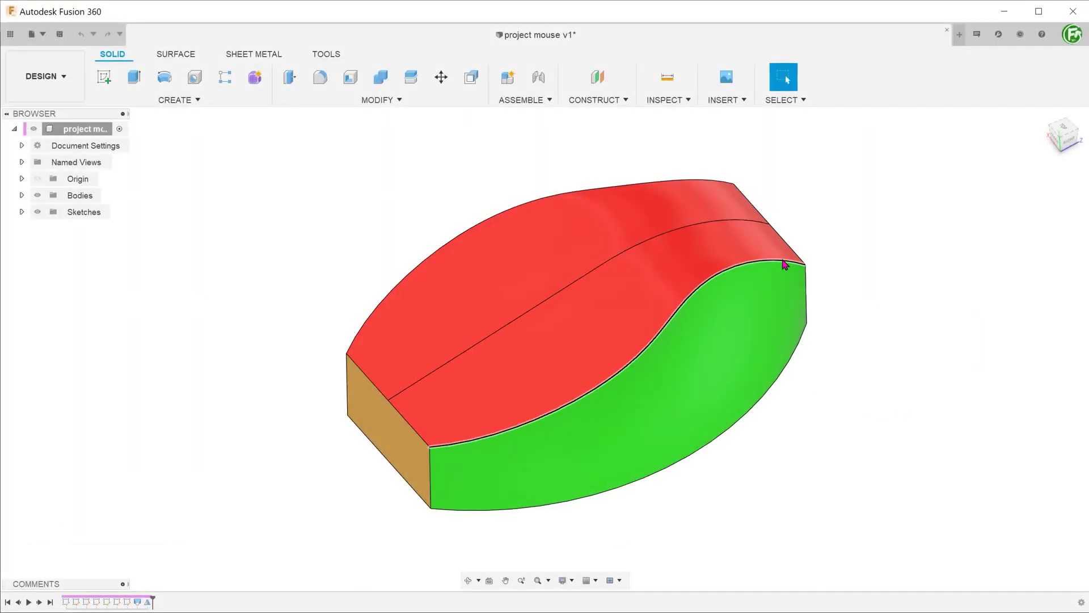
# - In the project mouse v1 design, select the upper side edge of the body and examine it from the top and right views
pyautogui.click(791, 261)
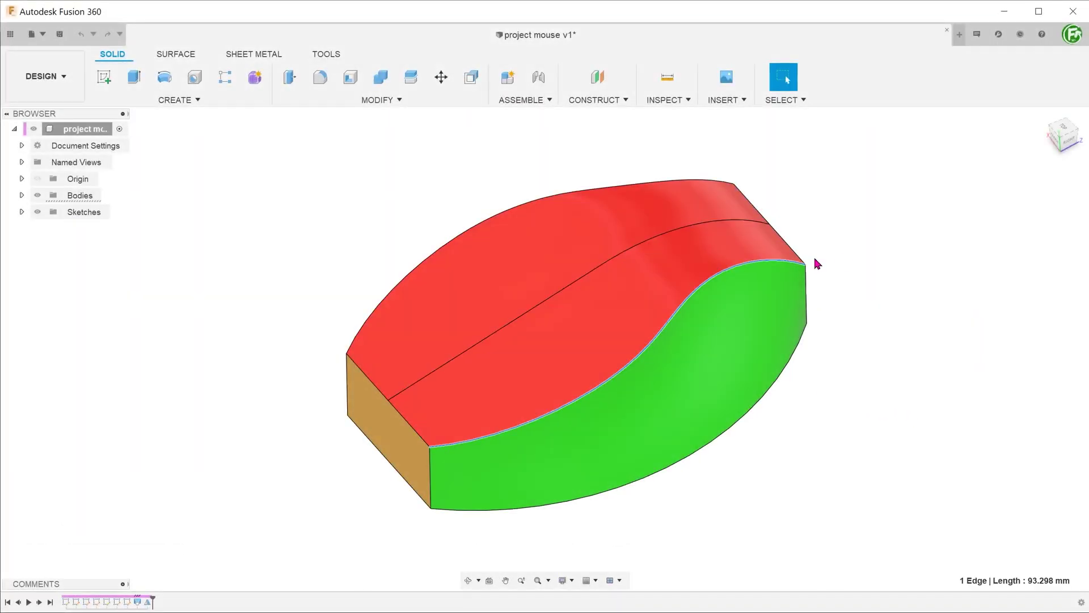
pyautogui.click(1062, 128)
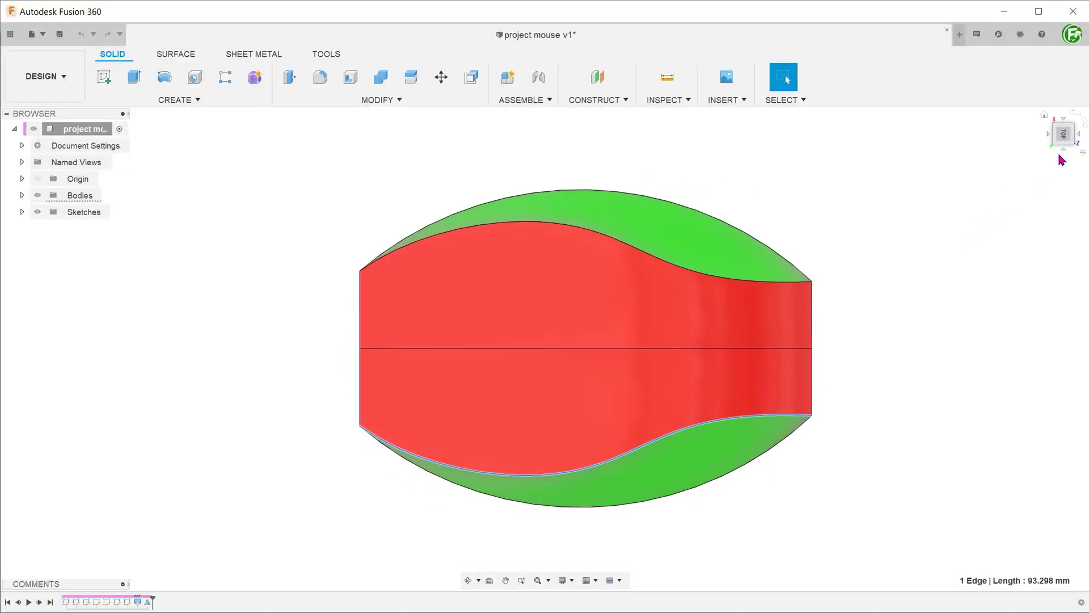
pyautogui.click(1065, 151)
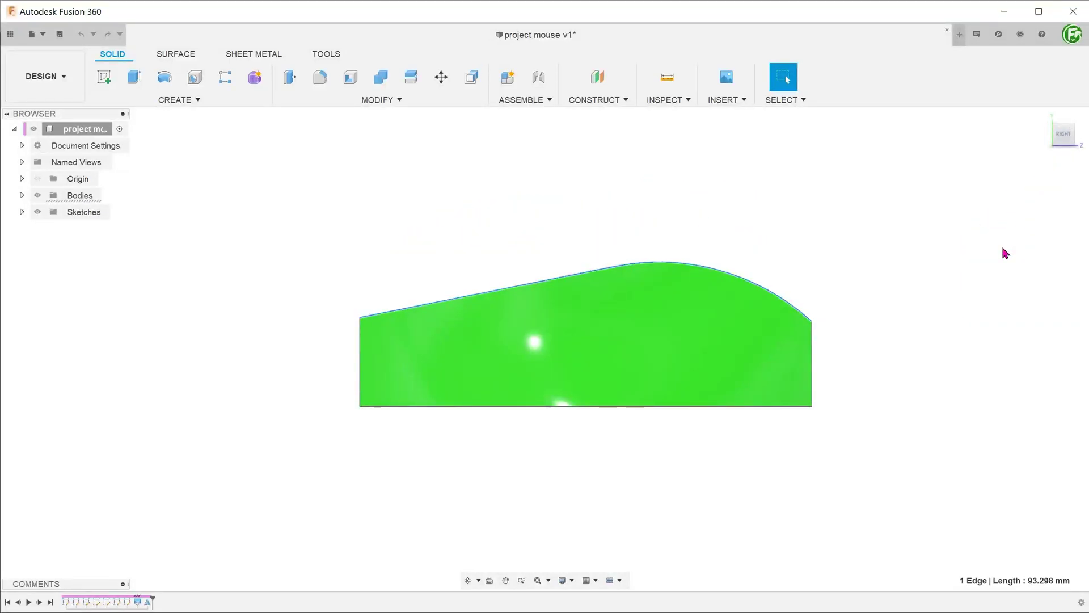
pyautogui.press('F6')
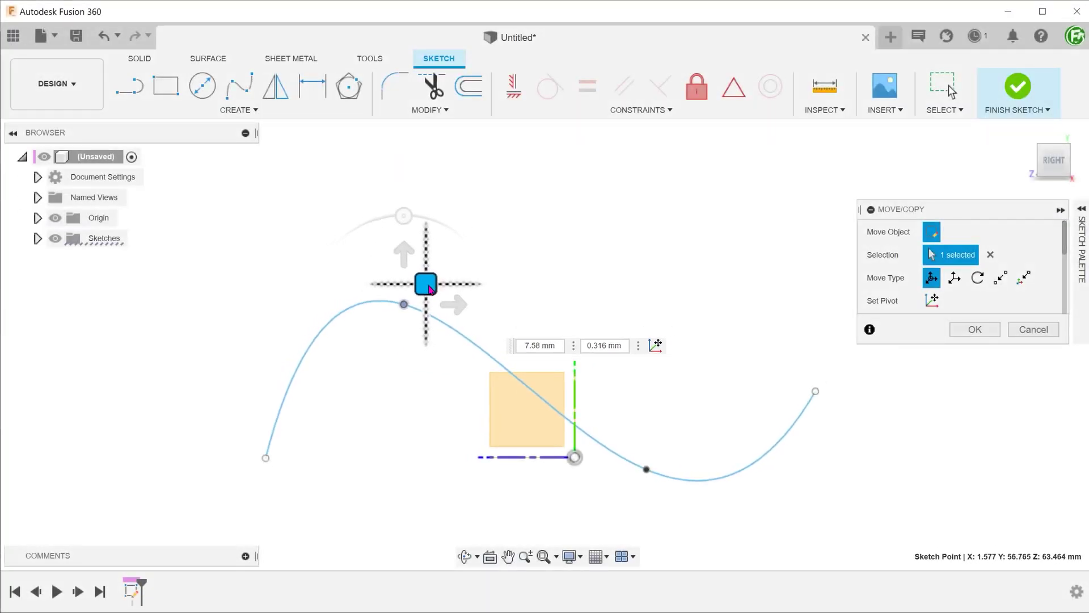
# - In the untitled spline design, move the spline's fit point near the crest with Move/Copy, working in the top and isometric views
pyautogui.click(1053, 135)
pyautogui.moveTo(427, 344)
pyautogui.mouseDown()
pyautogui.moveTo(421, 356)
pyautogui.moveTo(432, 357)
pyautogui.mouseUp()
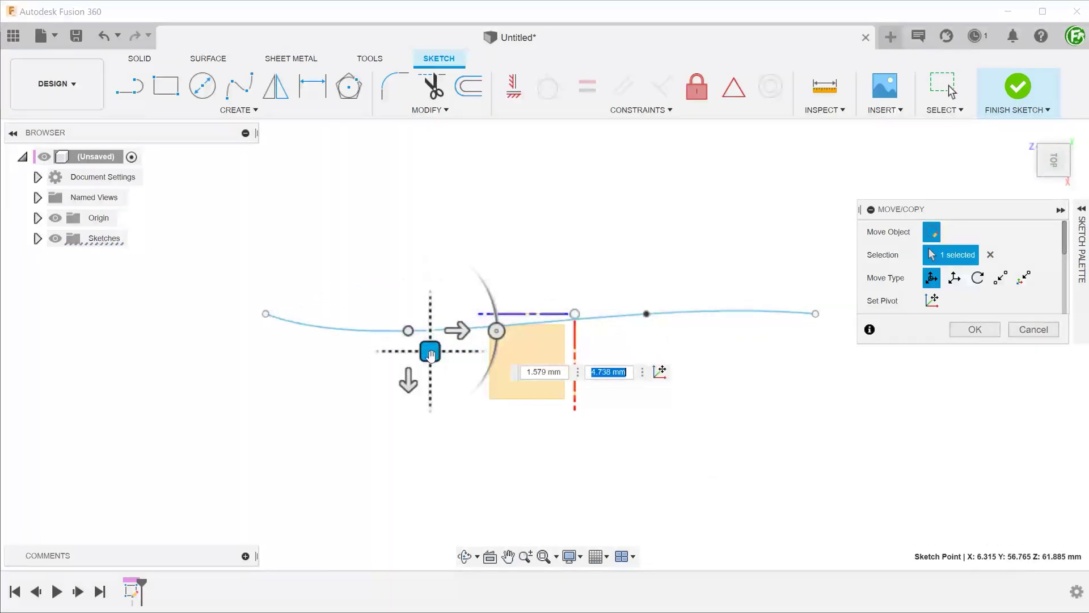
pyautogui.keyDown('shift'); pyautogui.moveTo(431, 357); pyautogui.dragTo(459, 299, button='middle'); pyautogui.keyUp('shift')
pyautogui.moveTo(460, 300)
pyautogui.mouseDown()
pyautogui.moveTo(499, 291)
pyautogui.moveTo(486, 289)
pyautogui.mouseUp()
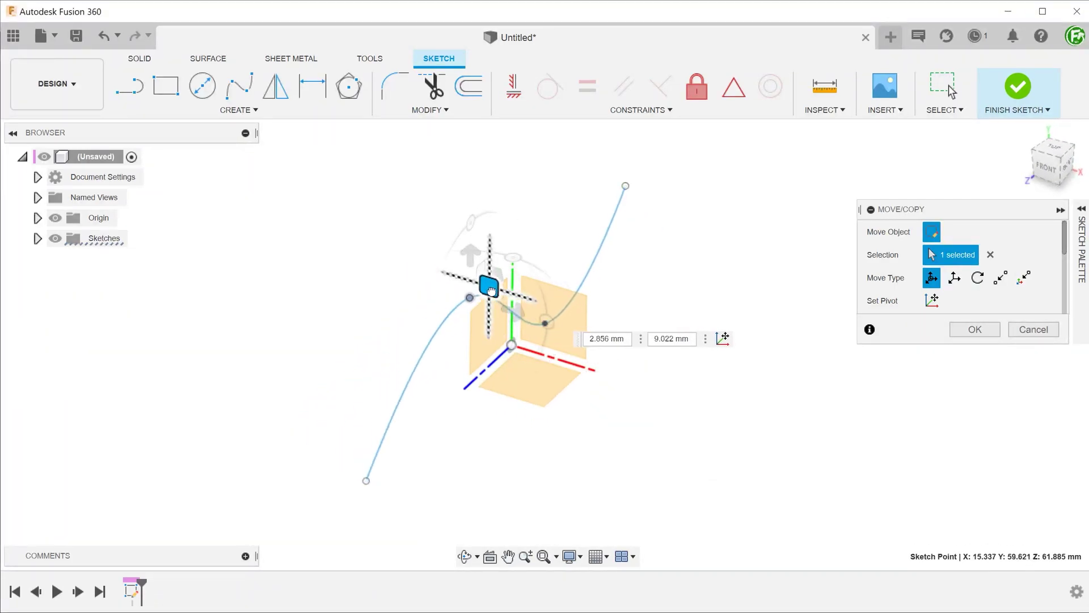
pyautogui.moveTo(486, 290); pyautogui.dragTo(453, 299)
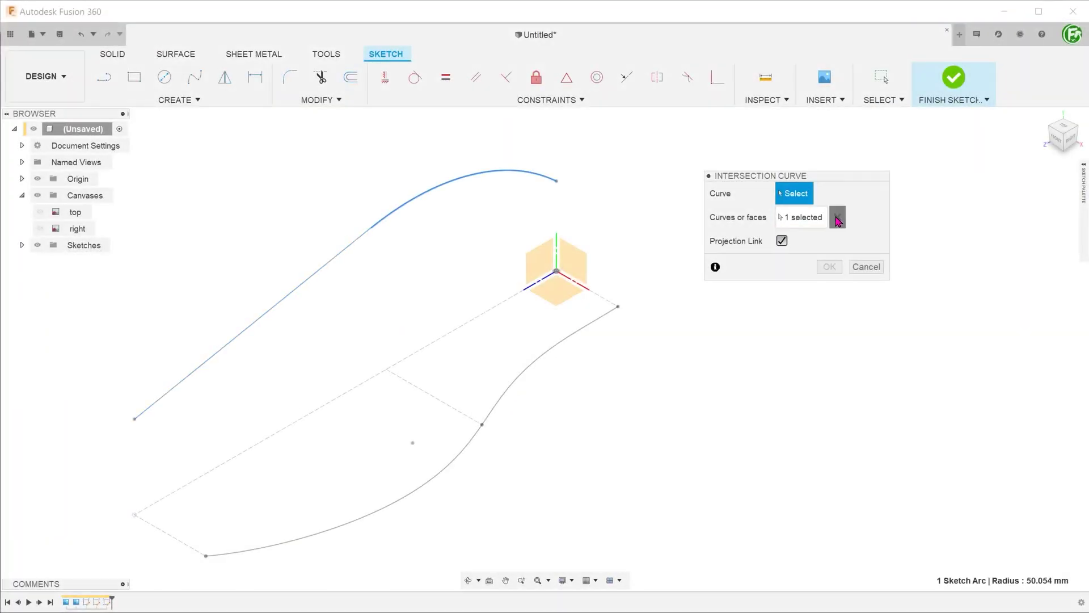
# - In the untitled design with two profiles, set the Intersection Curve's curves or faces to both upper side-profile curves and its curve to the lower profile
pyautogui.click(803, 221)
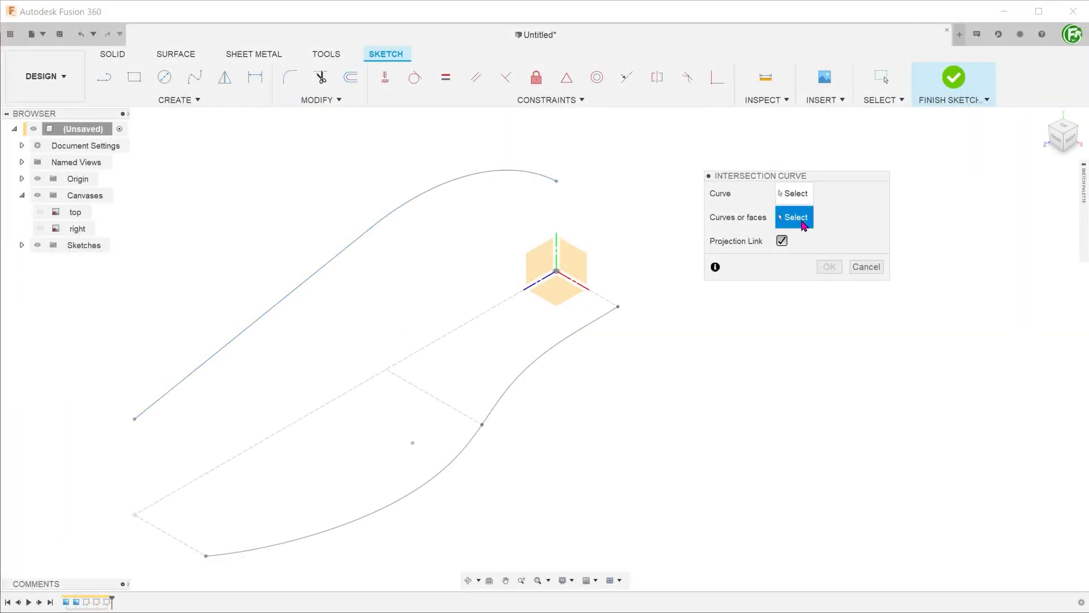
pyautogui.click(342, 254)
pyautogui.click(399, 218)
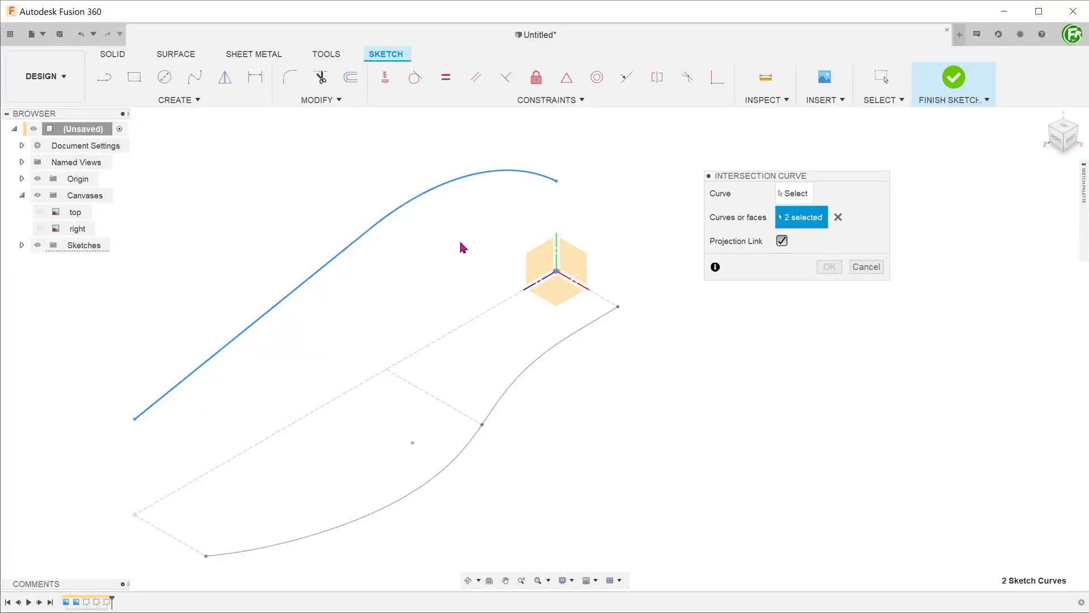
pyautogui.click(794, 193)
pyautogui.click(595, 321)
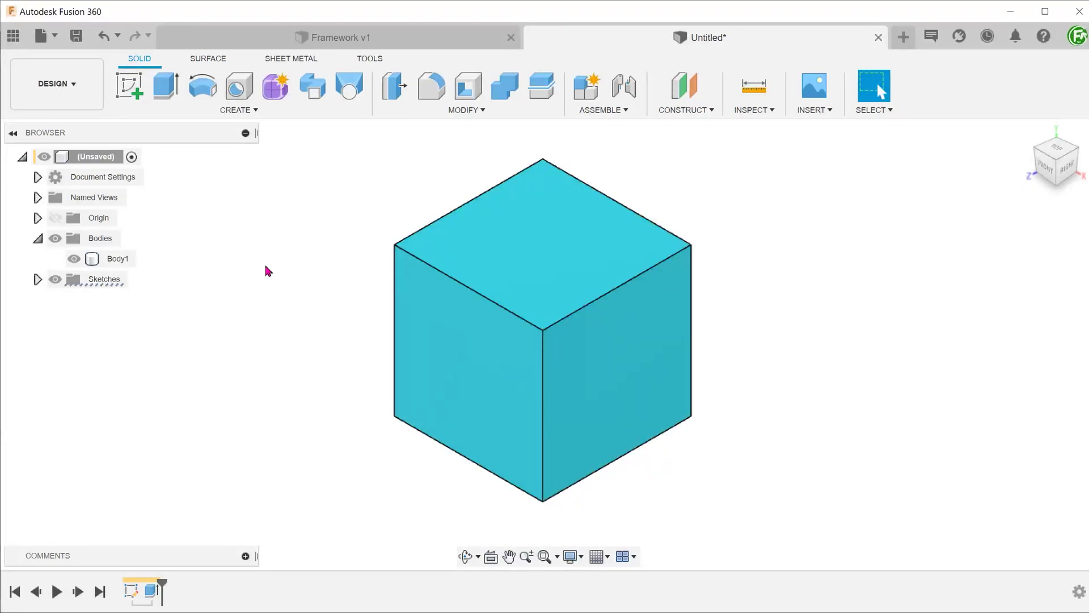
# - In the untitled cube design, create a sketch on the cube's front face
pyautogui.click(433, 315)
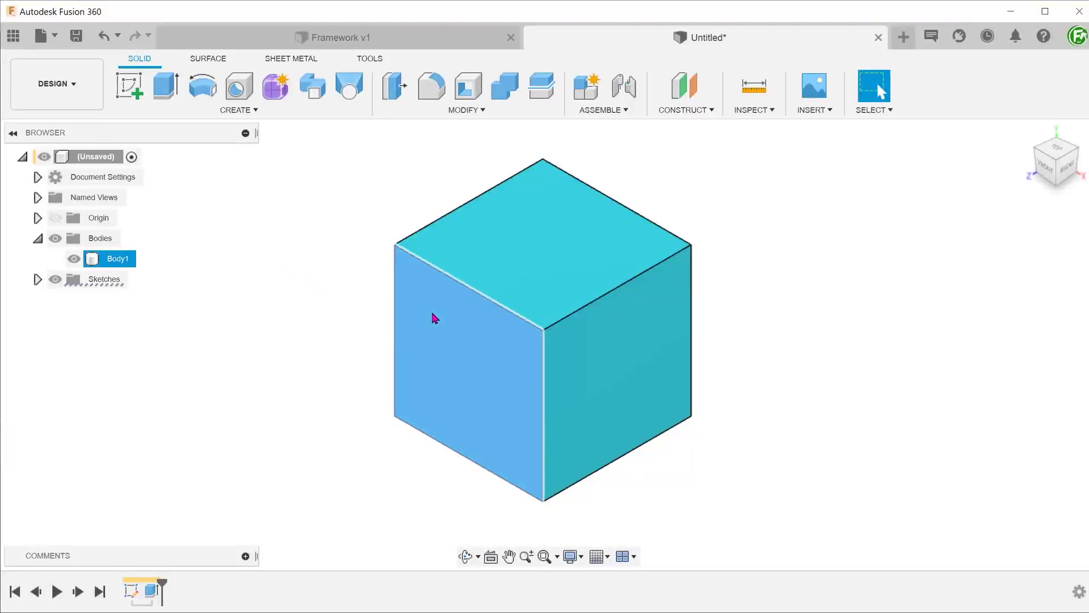
pyautogui.rightClick(433, 314)
pyautogui.click(457, 354)
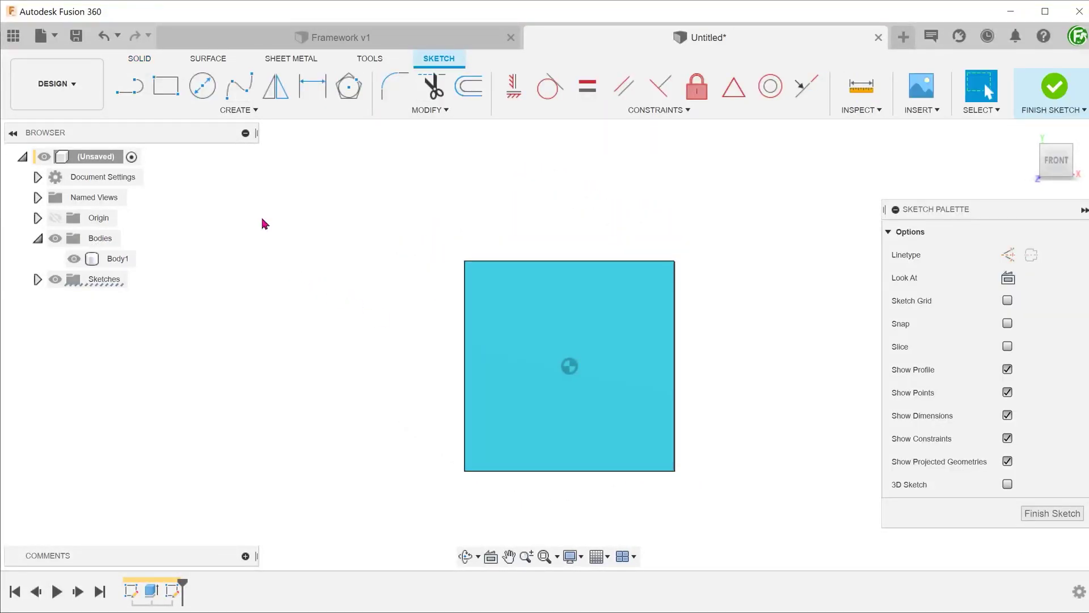
# - Include the three cube edges meeting at the front upper right corner in the sketch with Include 3D Geometry, working in the isometric view
pyautogui.click(214, 111)
pyautogui.moveTo(208, 362)
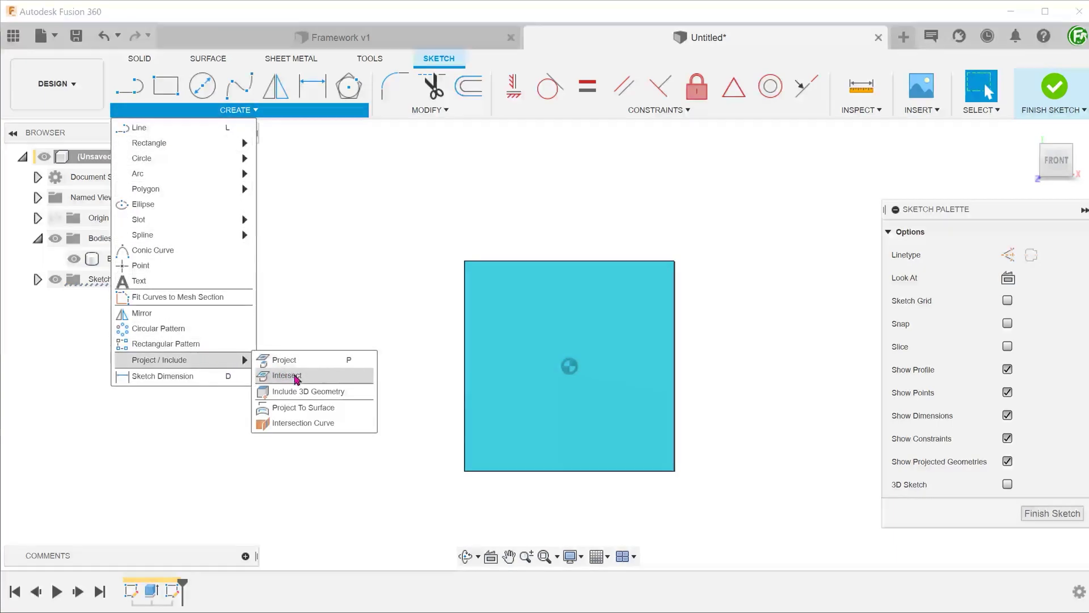
pyautogui.click(351, 393)
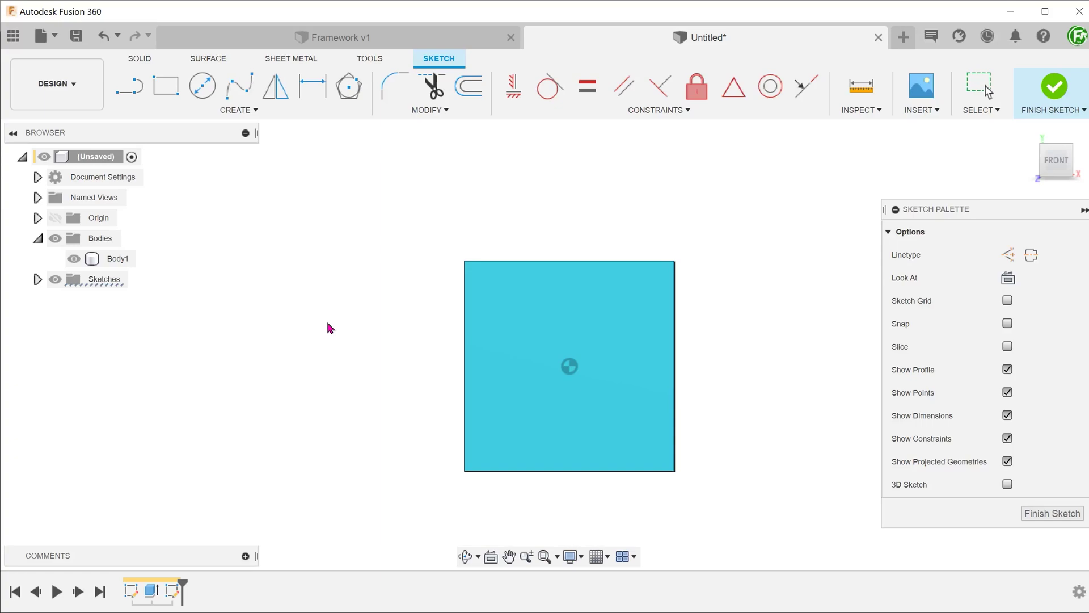
pyautogui.click(37, 198)
pyautogui.doubleClick(107, 305)
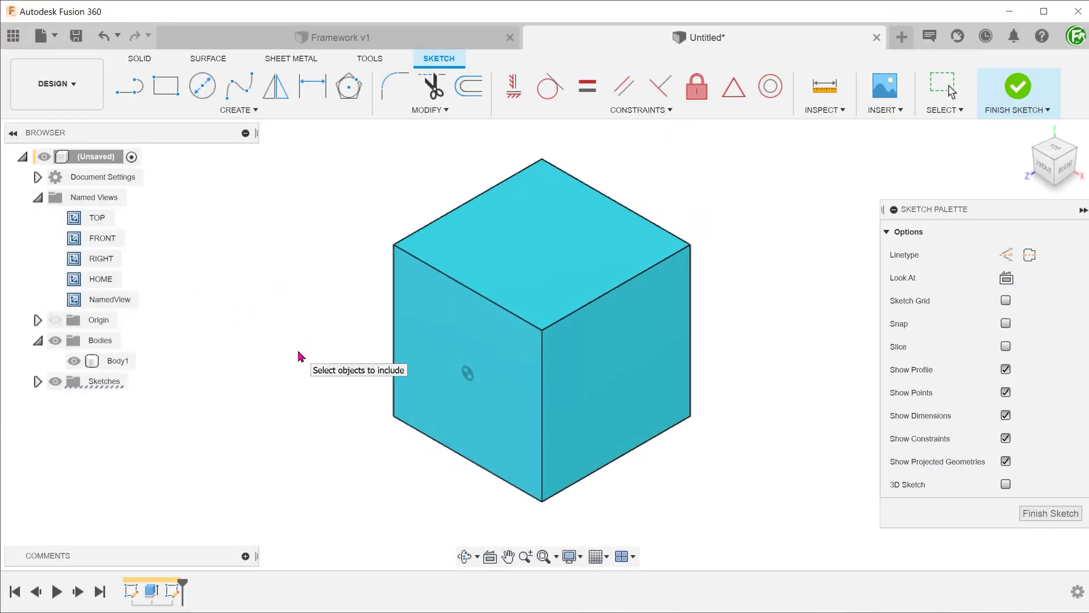
pyautogui.click(509, 312)
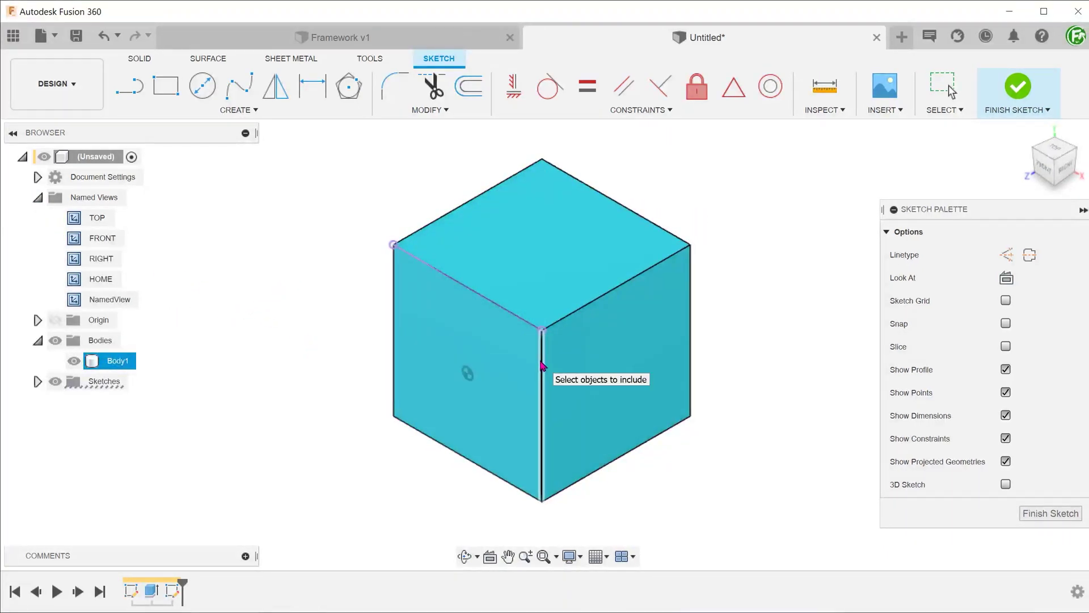
pyautogui.click(543, 370)
pyautogui.click(563, 325)
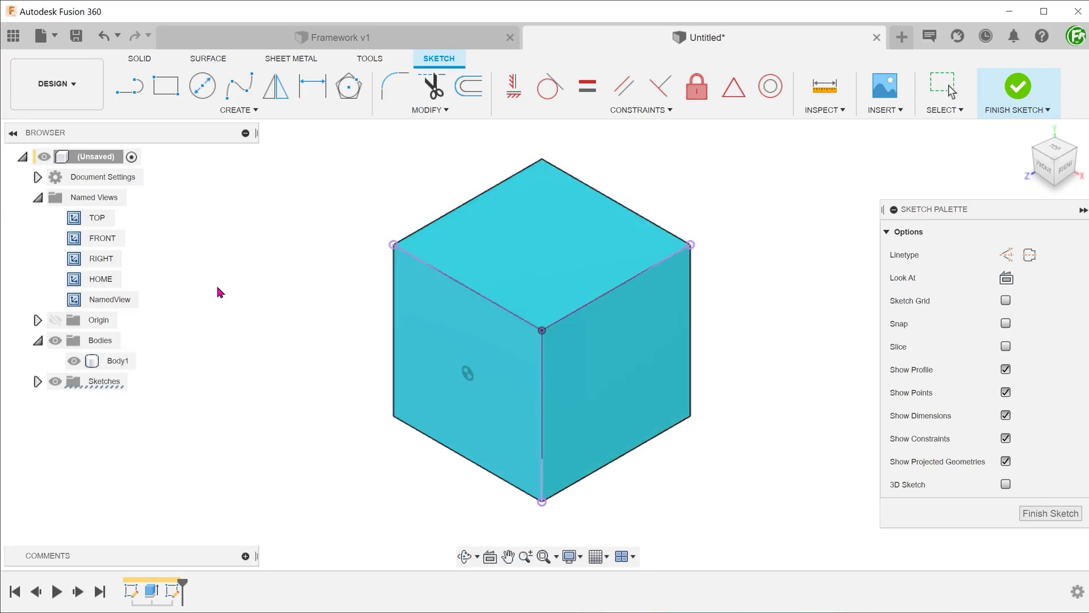
# - Toggle the cube body's visibility to examine the three included edges from several angles
pyautogui.click(73, 361)
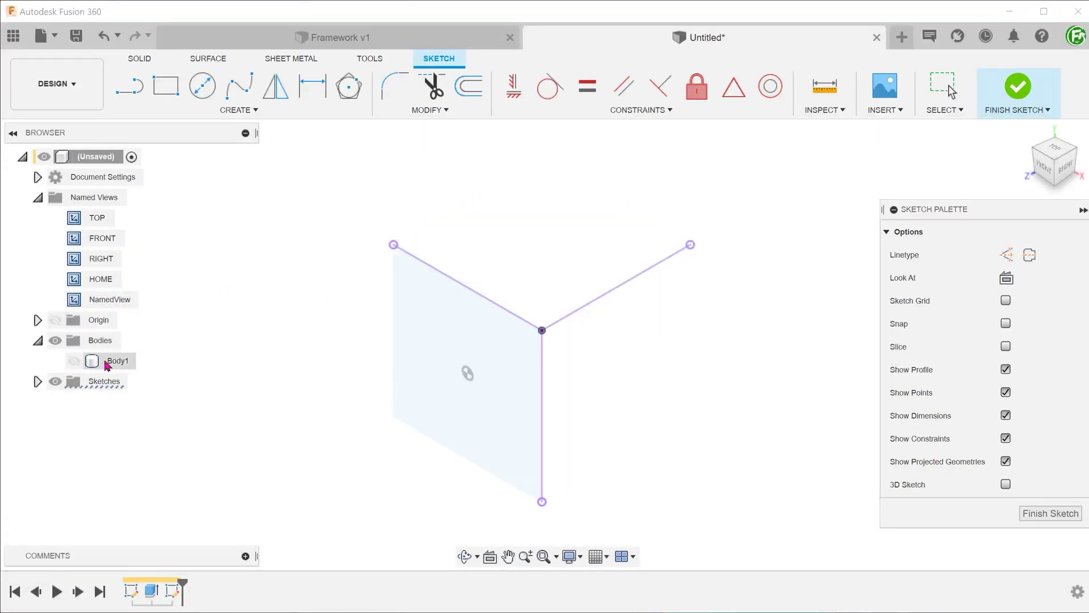
pyautogui.keyDown('shift'); pyautogui.moveTo(240, 353); pyautogui.dragTo(245, 353, button='middle'); pyautogui.keyUp('shift')
pyautogui.click(74, 361)
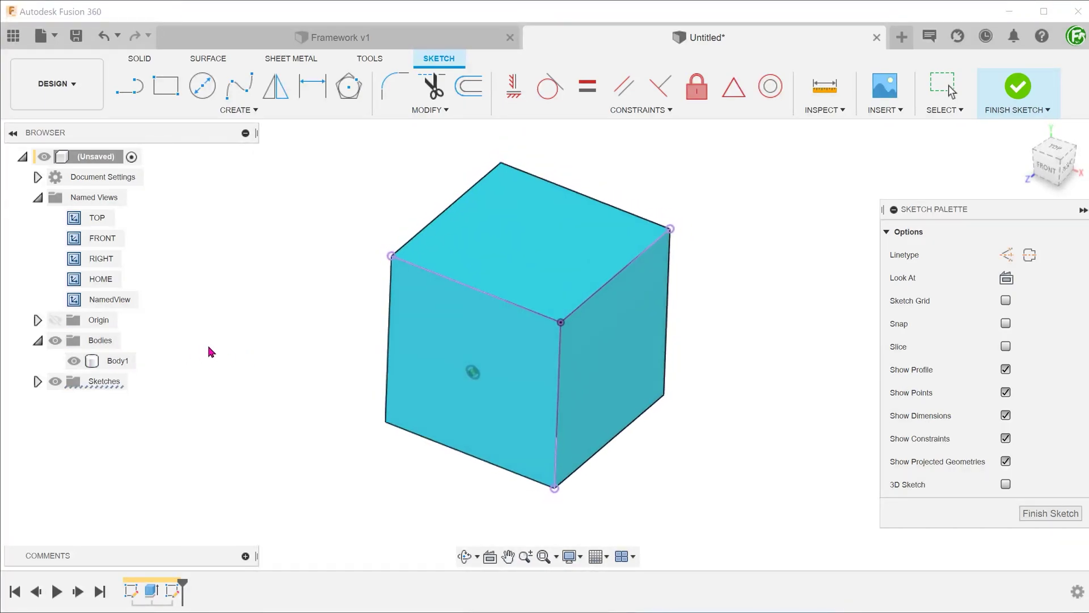
pyautogui.click(74, 361)
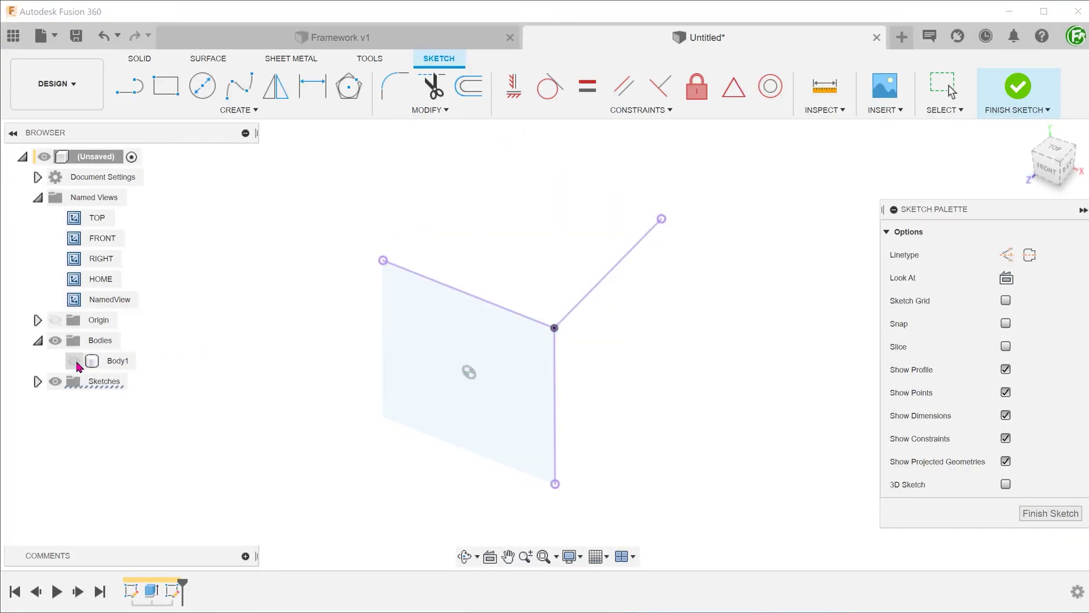
pyautogui.click(75, 361)
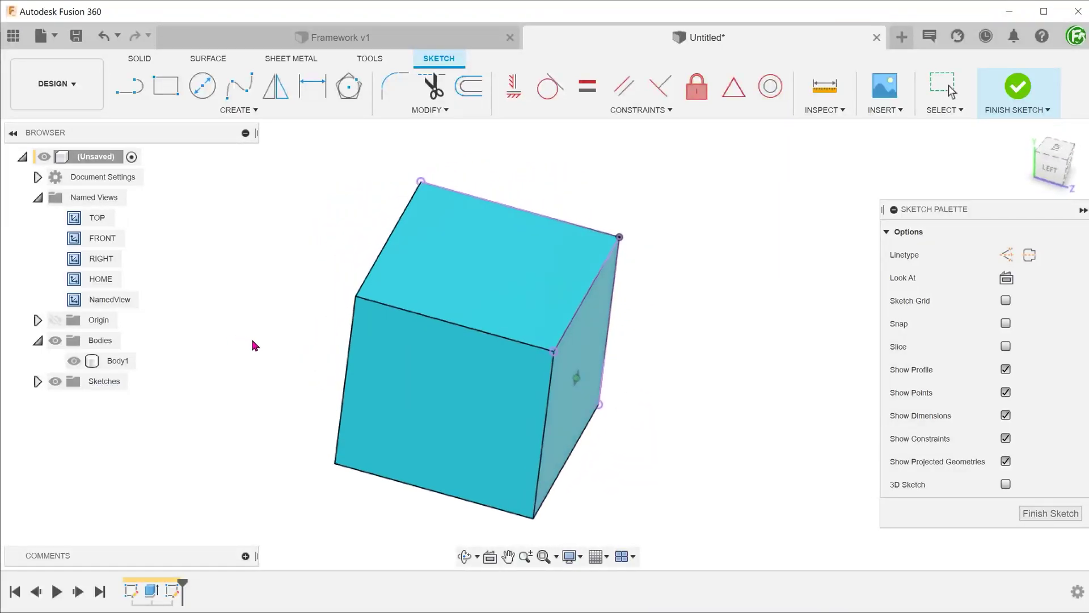
# - Include the edges of the cube's left face in the sketch
pyautogui.keyDown('shift'); pyautogui.moveTo(253, 340); pyautogui.dragTo(401, 347, button='middle'); pyautogui.keyUp('shift')
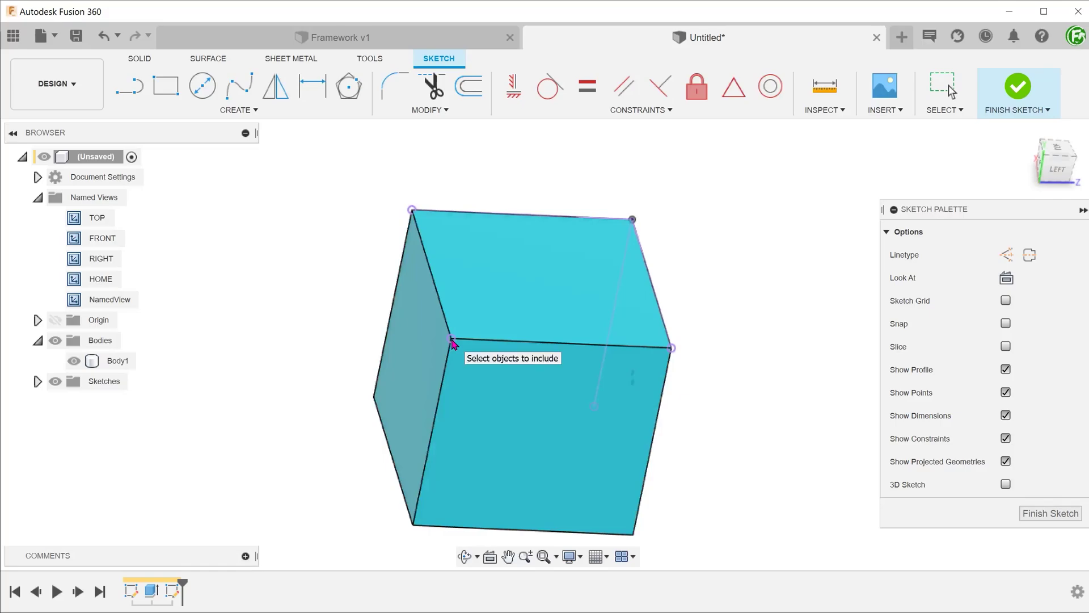
pyautogui.click(457, 354)
pyautogui.press('Escape')
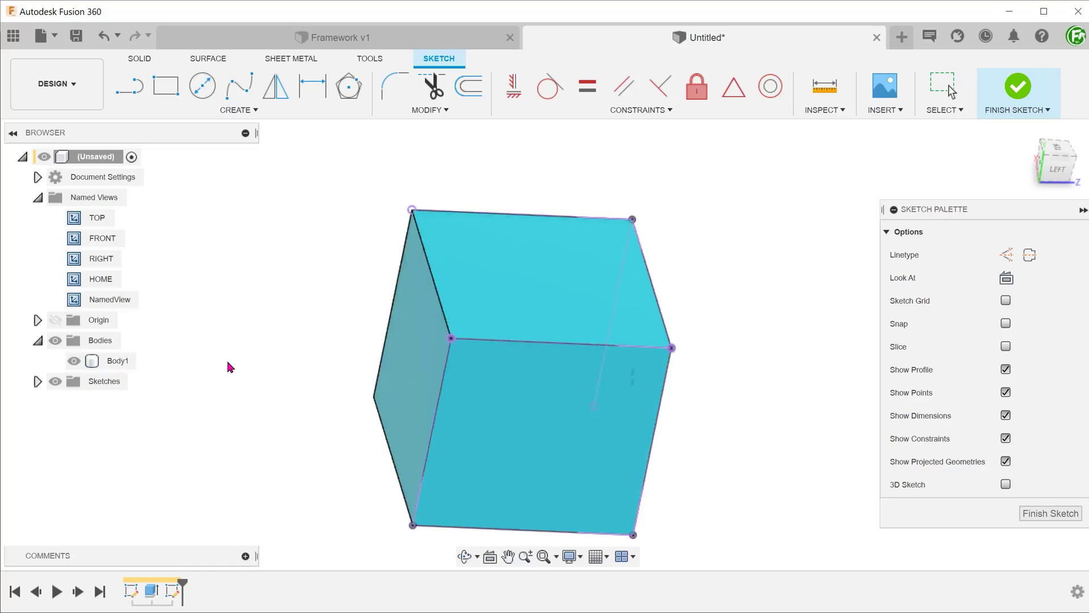
# - Include the remaining edges of the cube's top face, toggling the body's visibility to inspect the included geometry
pyautogui.click(74, 361)
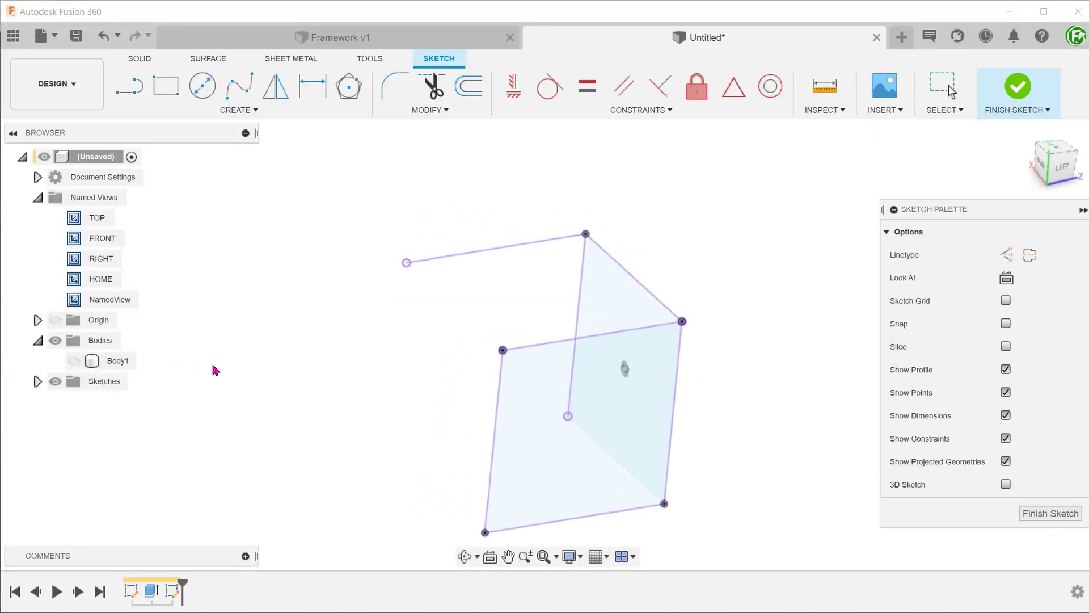
pyautogui.click(73, 361)
pyautogui.click(74, 361)
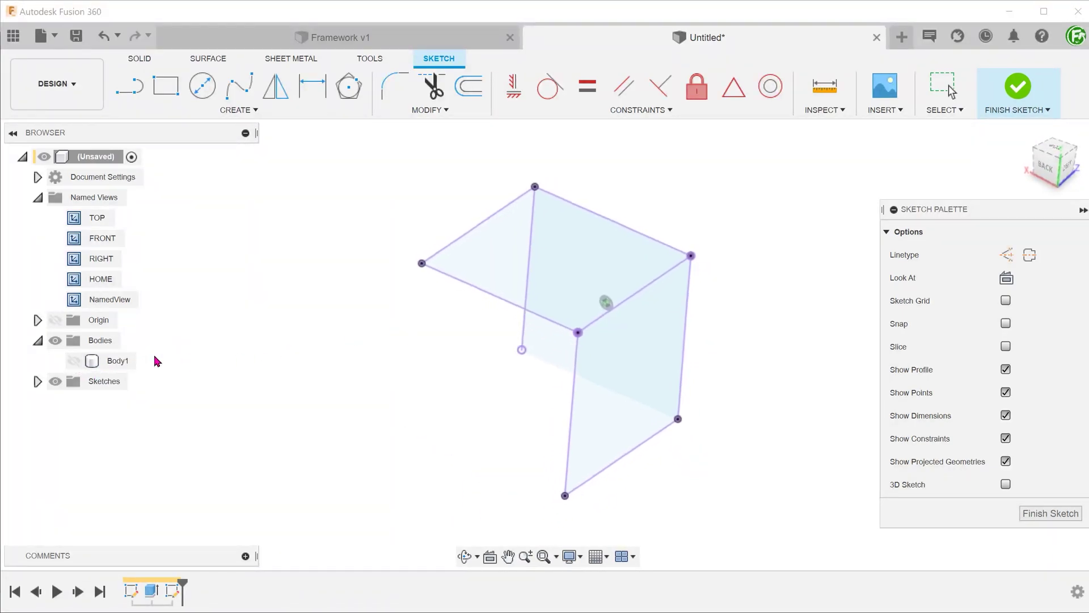
pyautogui.click(74, 361)
pyautogui.click(74, 361)
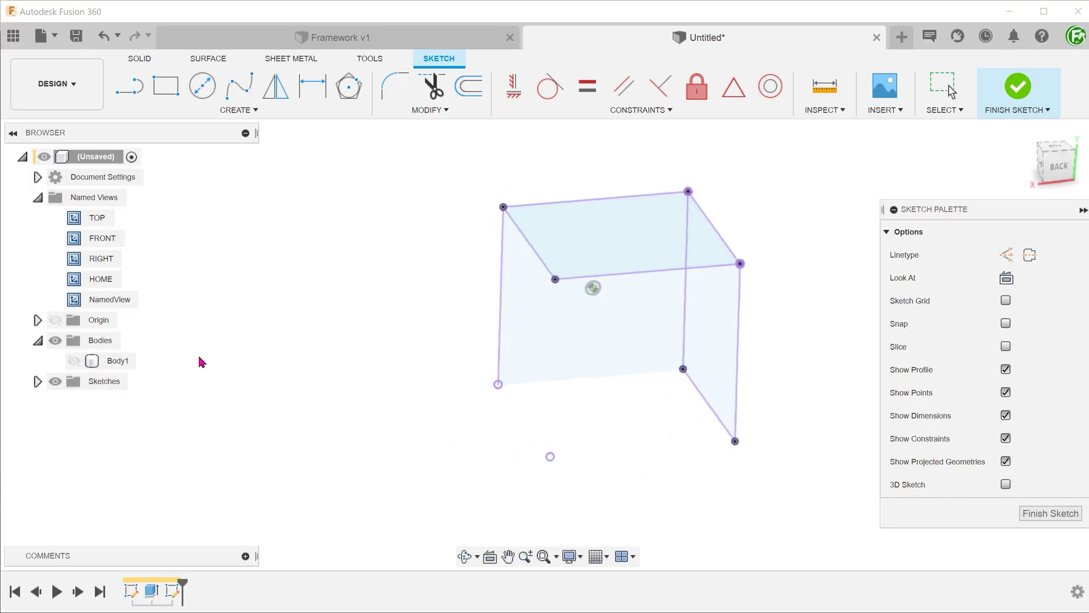
pyautogui.click(74, 361)
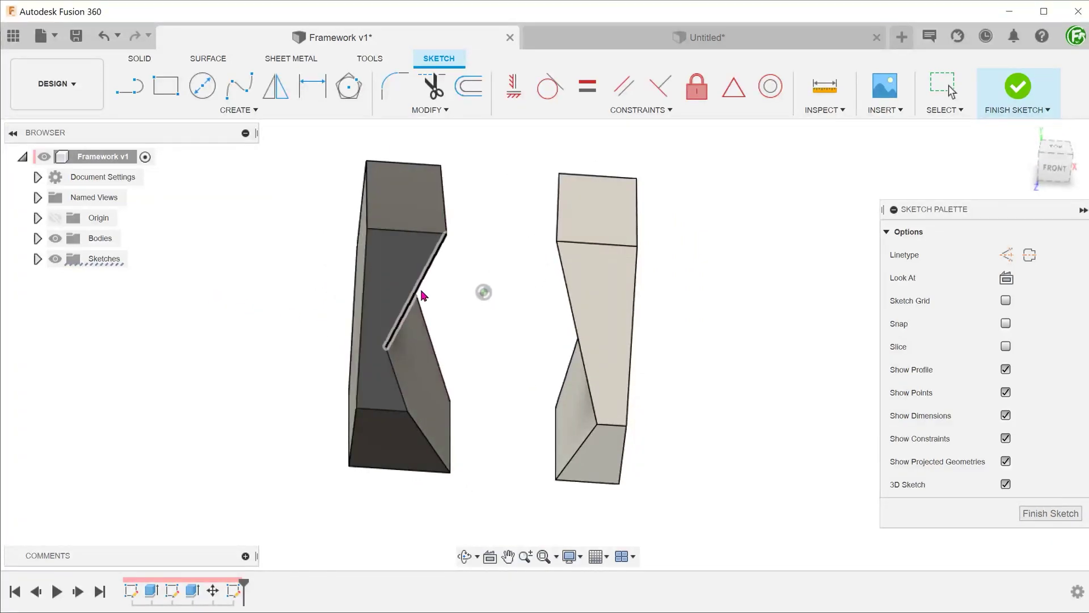
# - In the Framework v1 design, include three inner front edges of the dark body and two of the light body in the 3D sketch
pyautogui.click(417, 291)
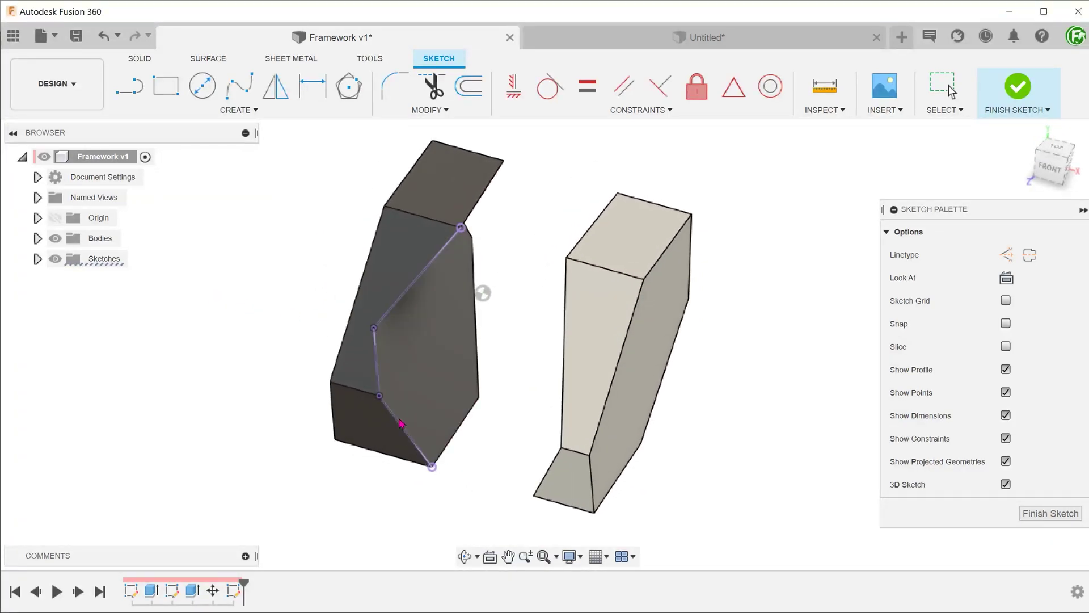
pyautogui.keyDown('shift'); pyautogui.moveTo(399, 423); pyautogui.dragTo(580, 349, button='middle'); pyautogui.keyUp('shift')
pyautogui.click(593, 352)
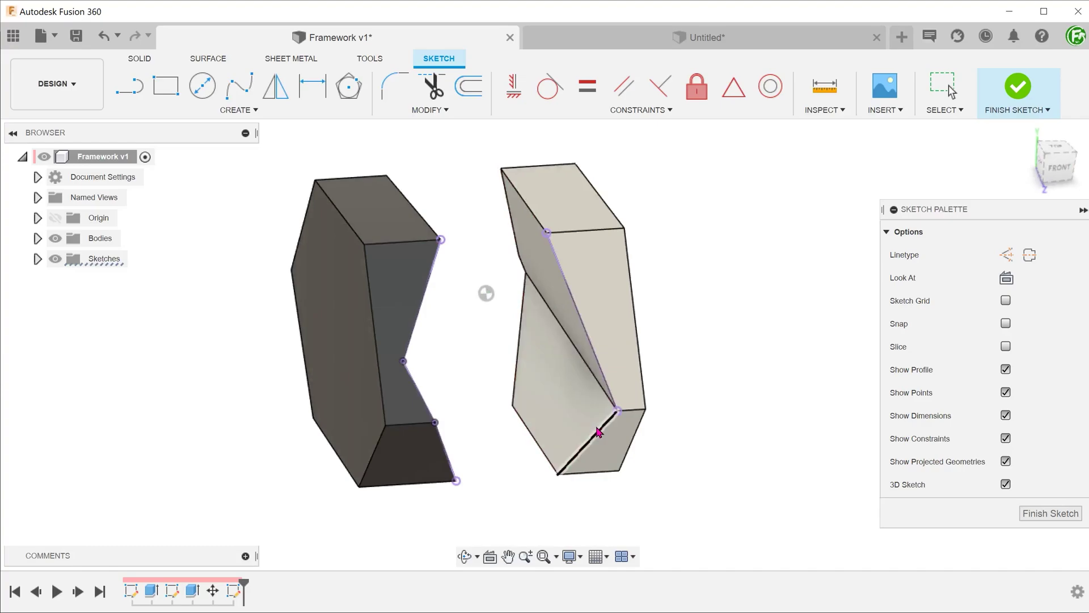
pyautogui.moveTo(599, 432)
pyautogui.keyDown('shift'); pyautogui.mouseDown(button='middle')
pyautogui.moveTo(283, 386)
pyautogui.moveTo(213, 353)
pyautogui.mouseUp(button='middle'); pyautogui.keyUp('shift')
# - Hide the bodies and connect the upper and lower ends of the included edge chains with two straight lines
pyautogui.click(55, 238)
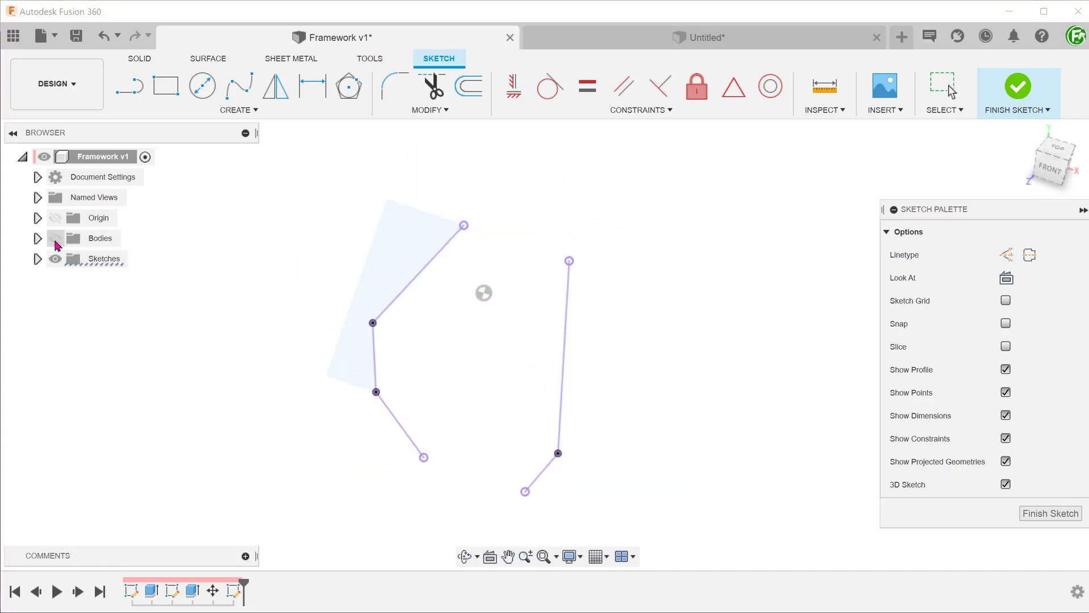
pyautogui.click(134, 97)
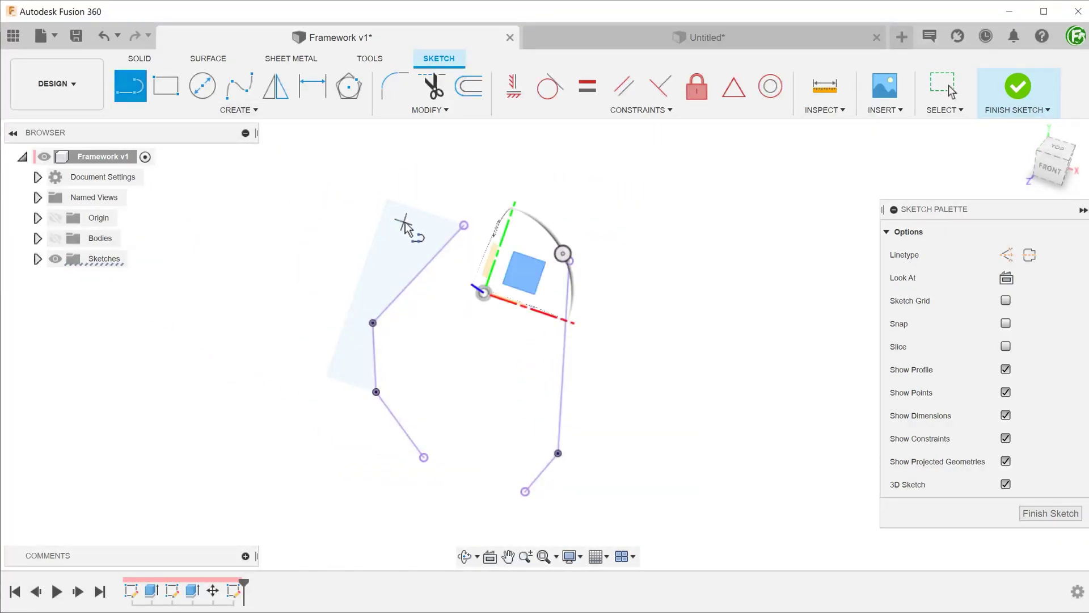
pyautogui.click(464, 225)
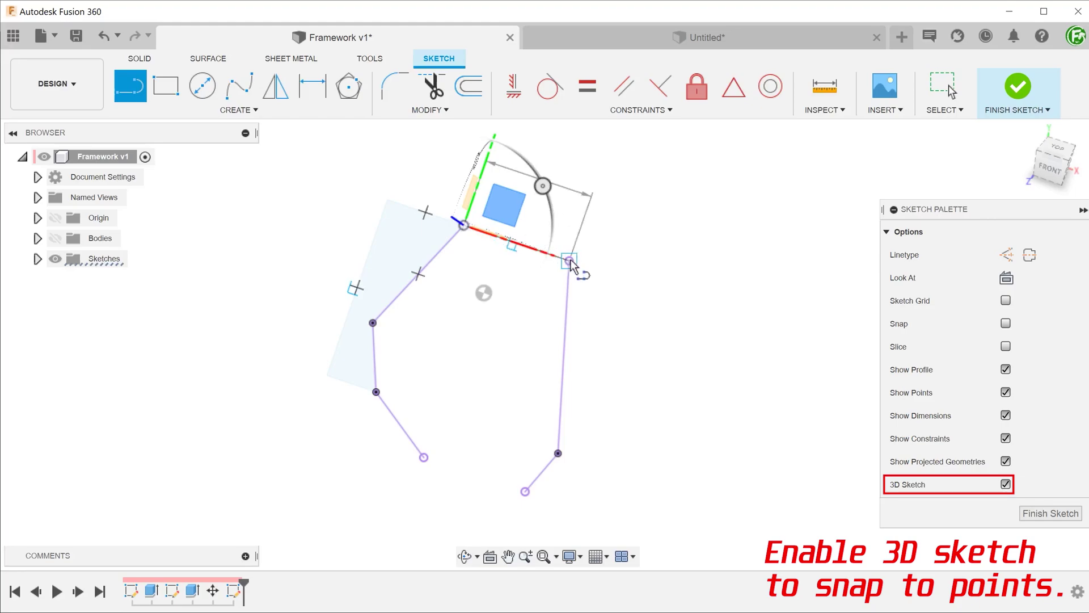
pyautogui.click(424, 458)
pyautogui.click(525, 491)
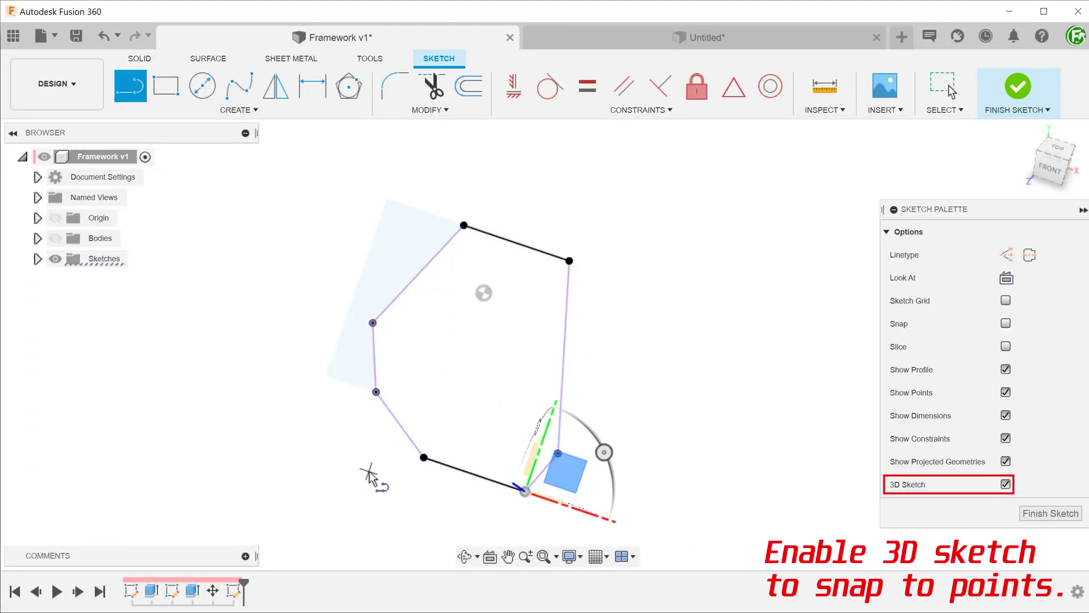
pyautogui.press('Escape')
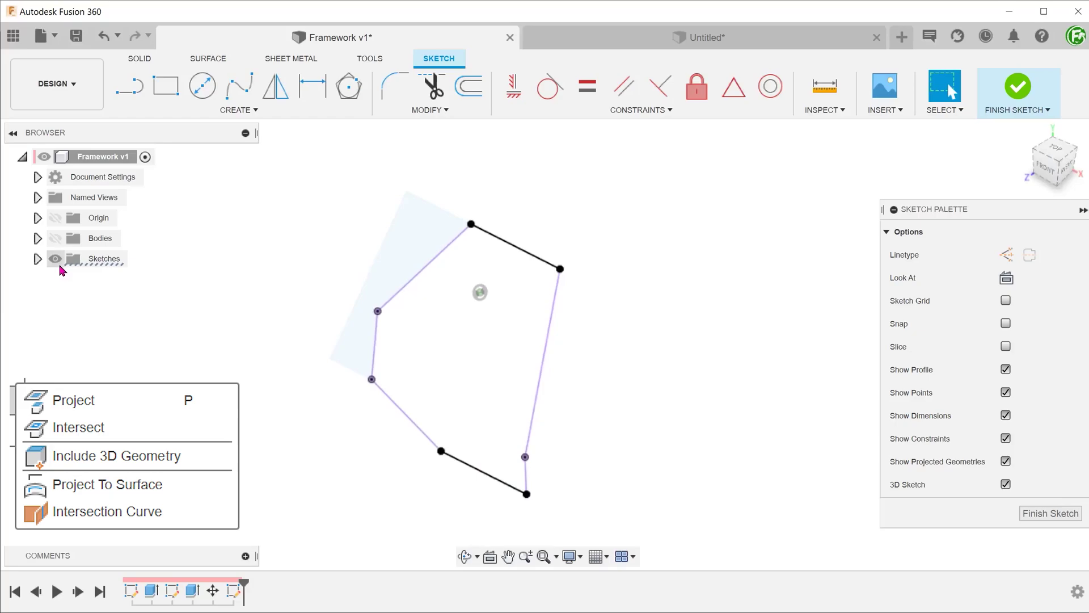
# - Show and hide the bodies to examine the closed 3D frame sketch against them from several angles
pyautogui.click(55, 239)
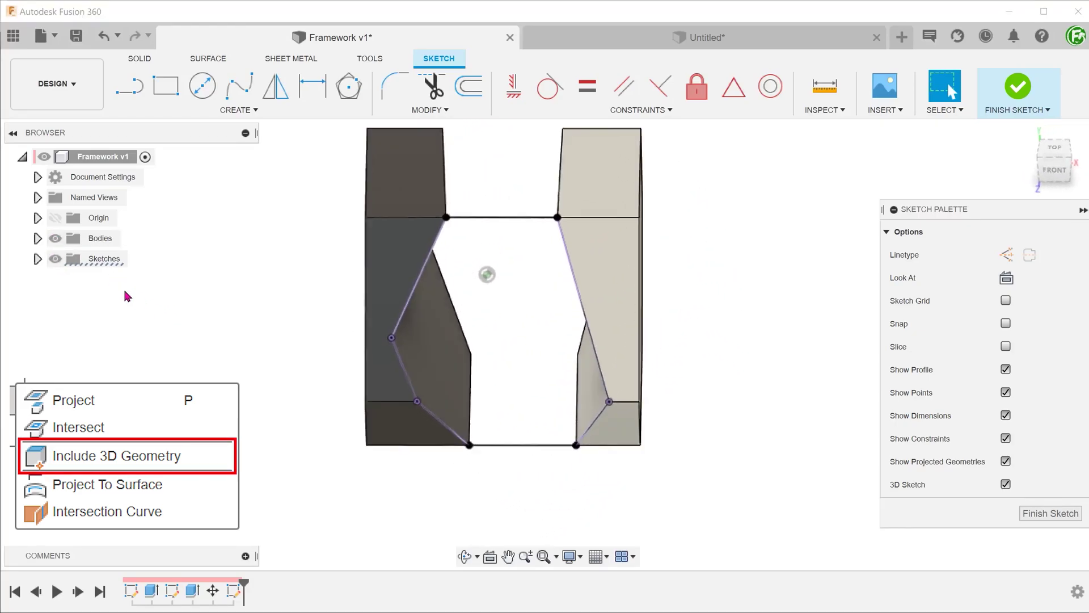
pyautogui.click(55, 238)
pyautogui.keyDown('shift'); pyautogui.moveTo(156, 293); pyautogui.dragTo(94, 272, button='middle'); pyautogui.keyUp('shift')
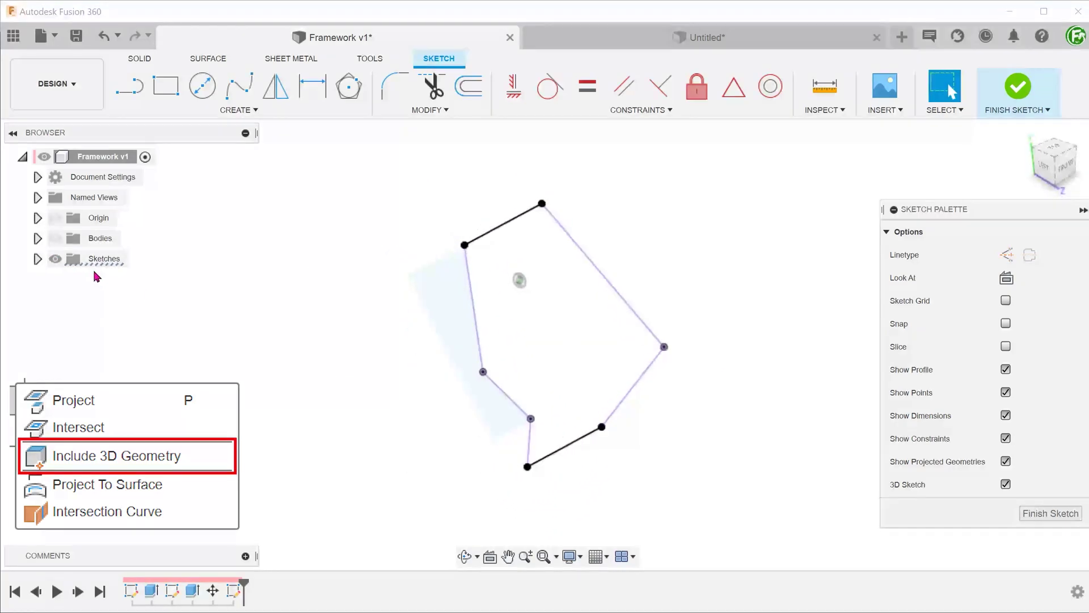
pyautogui.click(55, 239)
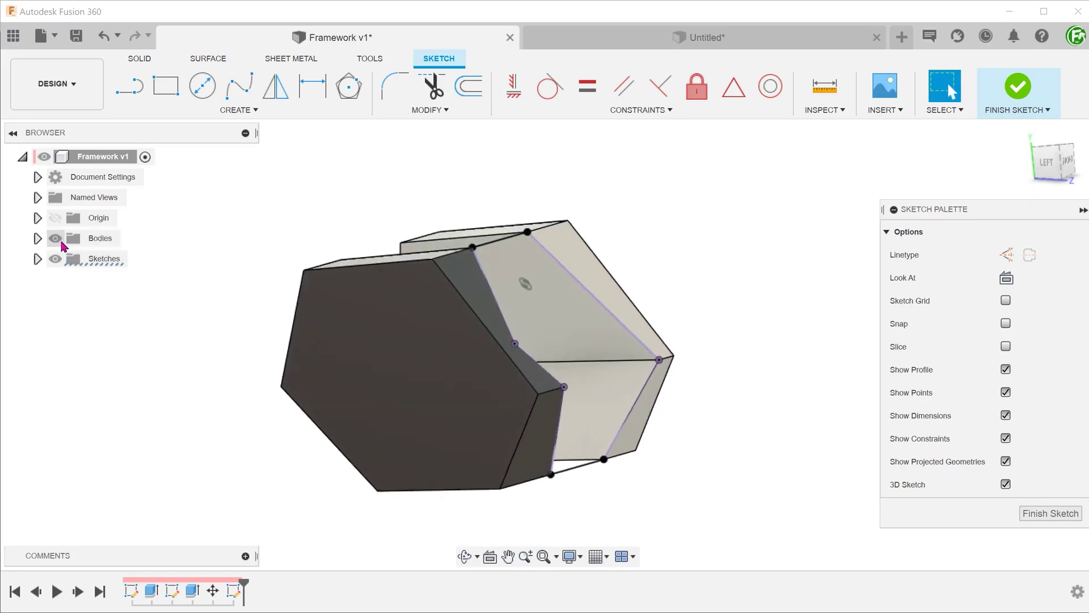
pyautogui.click(56, 241)
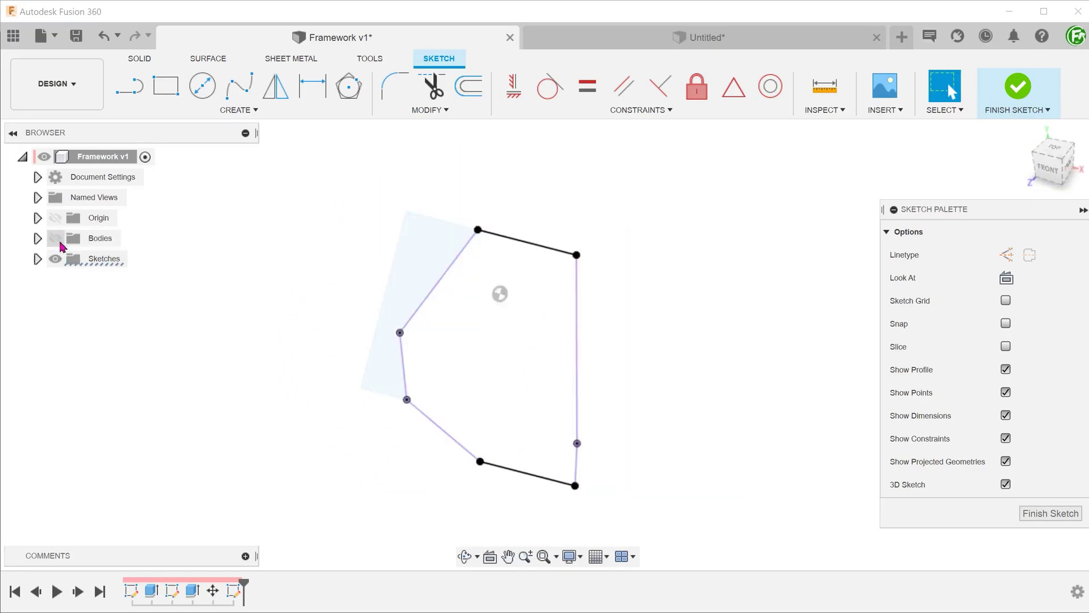
pyautogui.click(54, 239)
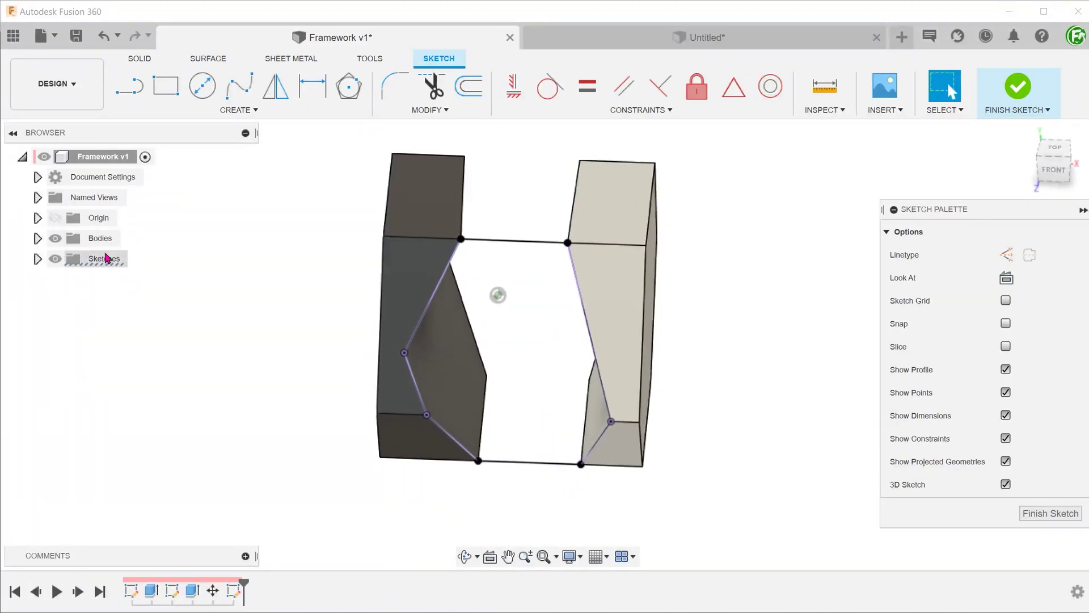